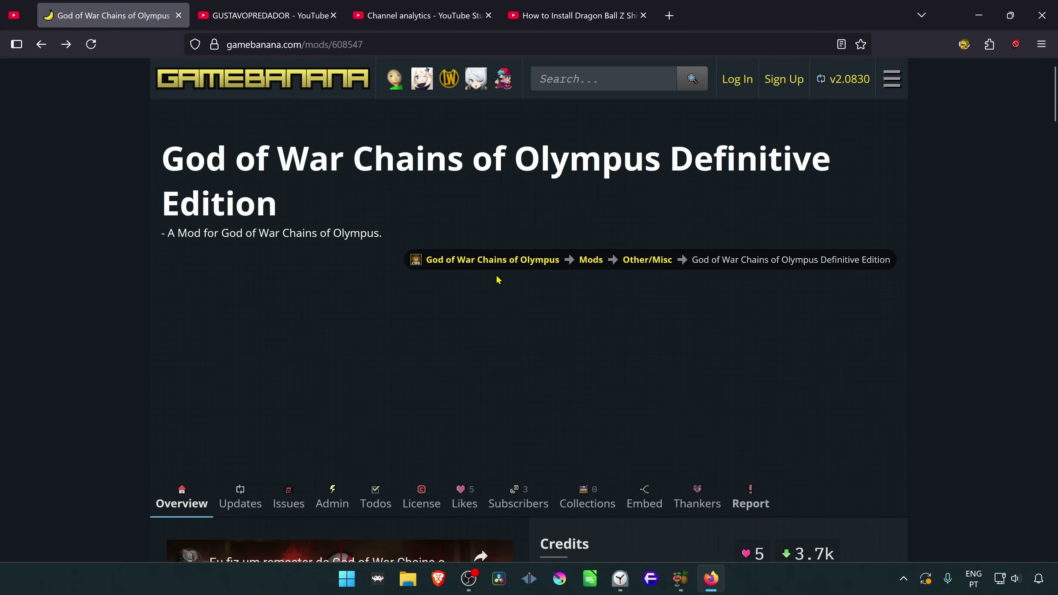
# Look through the God of War Chains of Olympus Definitive Edition mod page and open the manual download page for part_1.7z.
pyautogui.scroll(-5, 496, 279)
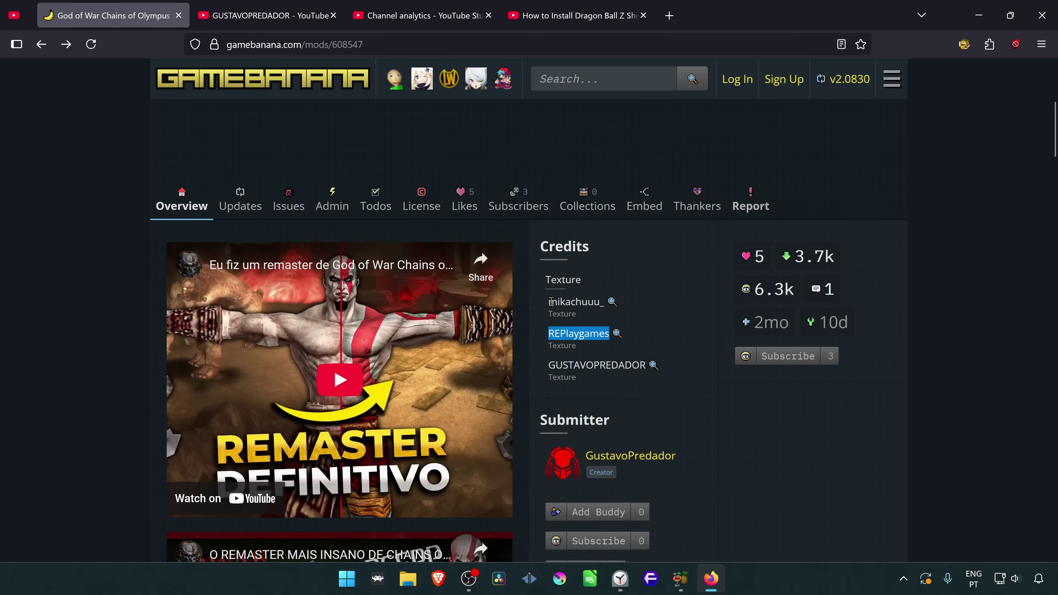
pyautogui.moveTo(549, 302); pyautogui.dragTo(589, 306)
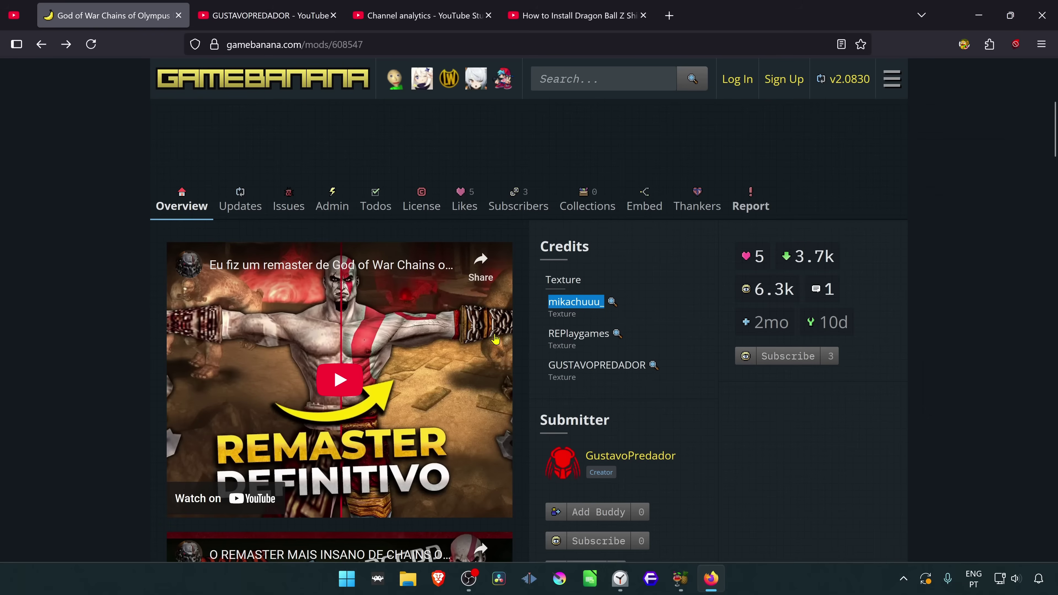
pyautogui.scroll(-20, 436, 278)
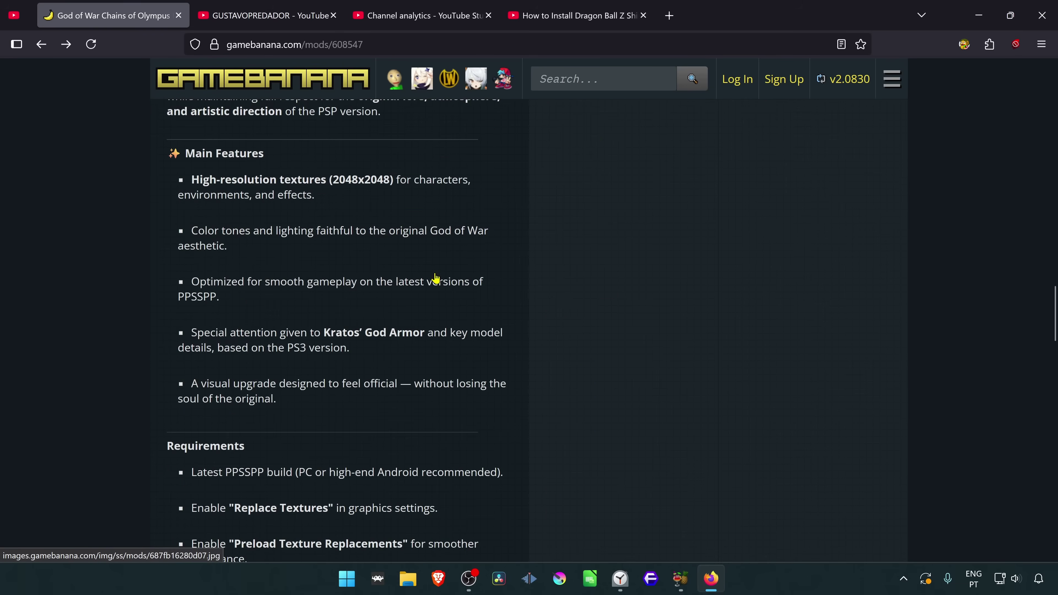
pyautogui.scroll(-5, 436, 278)
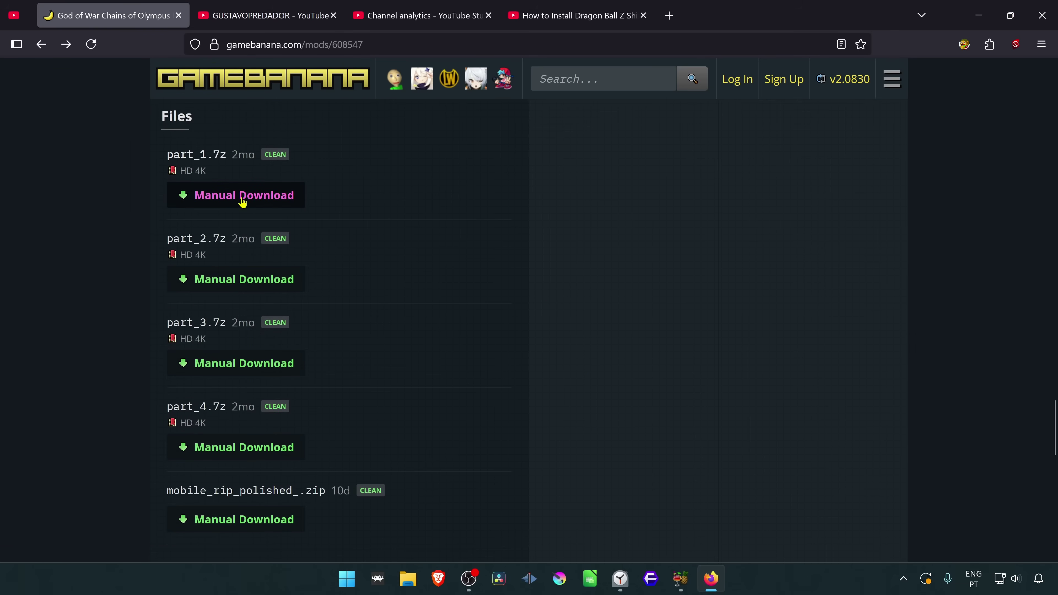
pyautogui.click(251, 200)
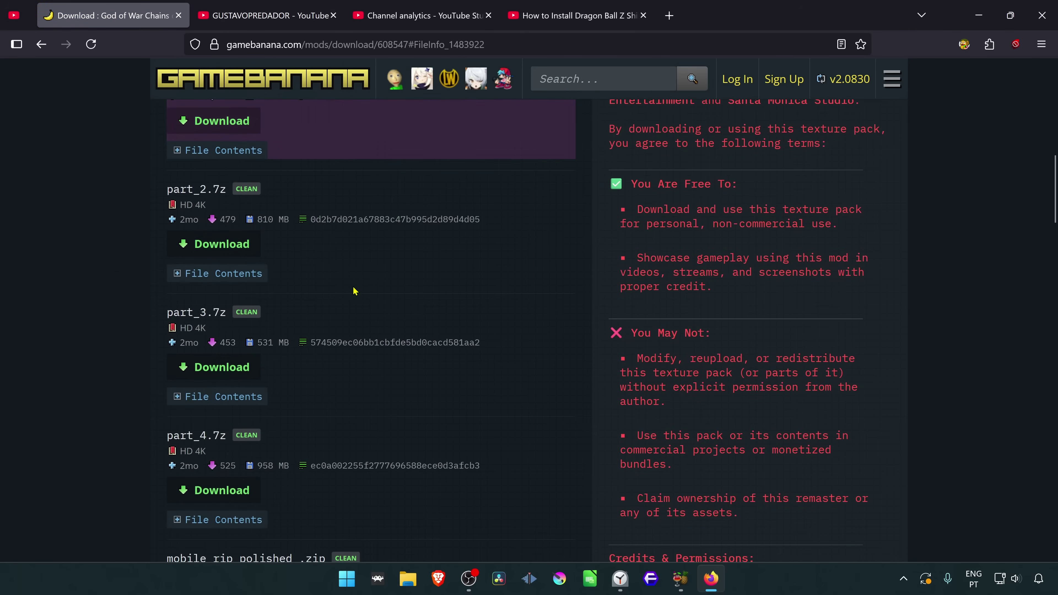
# Download the four HD 4K texture archives, part_1.7z through part_4.7z, and save them to the Desktop.
pyautogui.scroll(2, 354, 292)
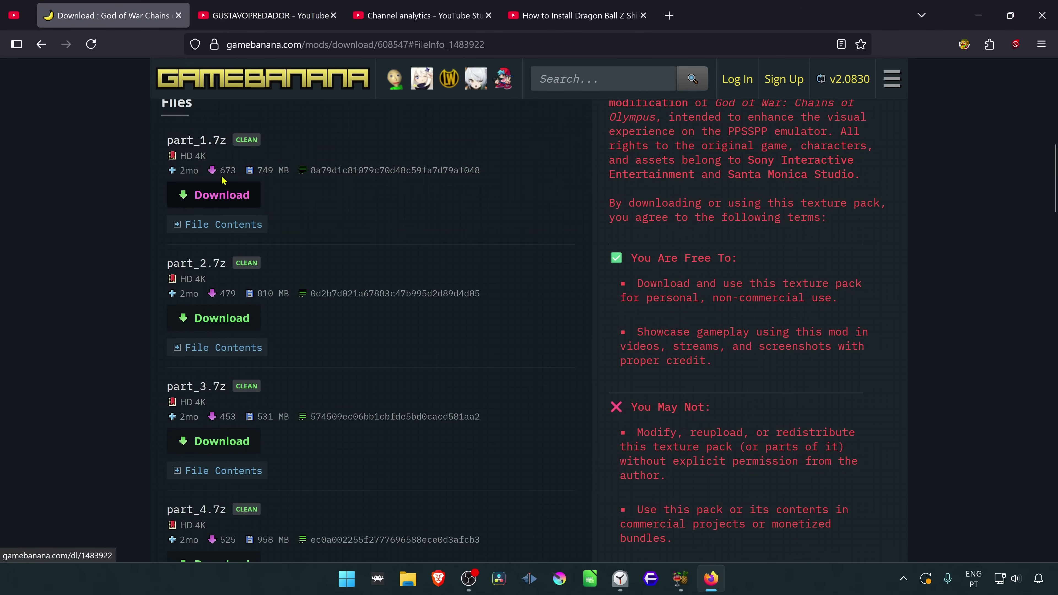
pyautogui.scroll(-2, 289, 220)
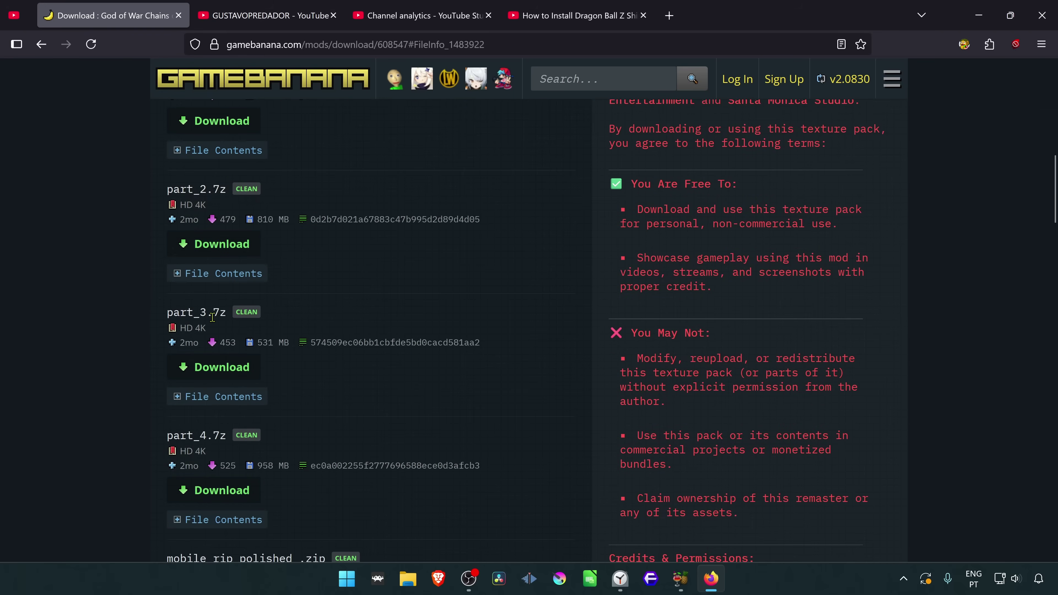
pyautogui.scroll(-2, 234, 396)
pyautogui.scroll(6, 345, 370)
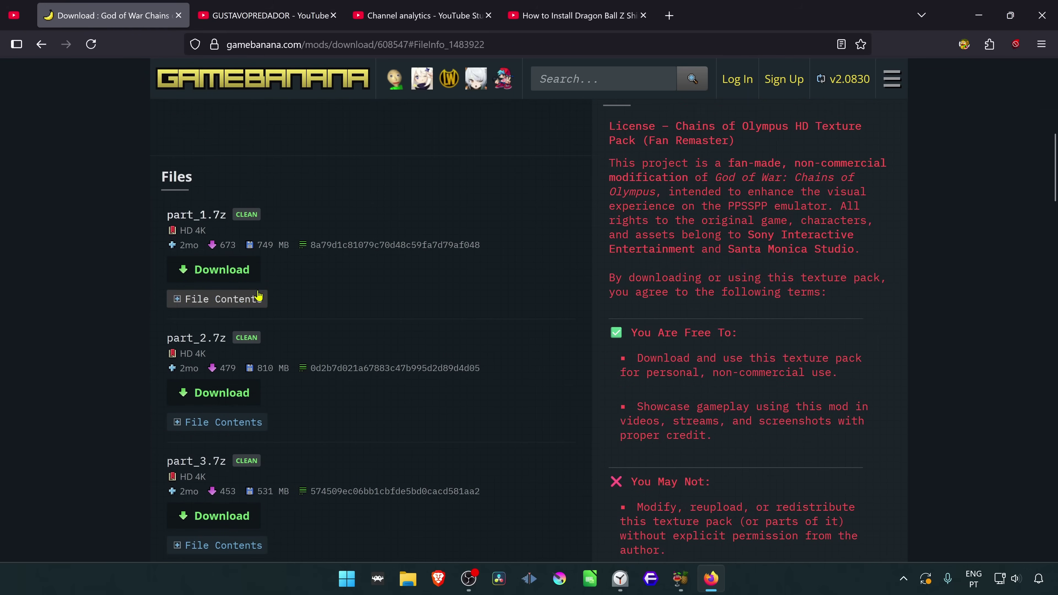
pyautogui.click(242, 271)
pyautogui.click(127, 192)
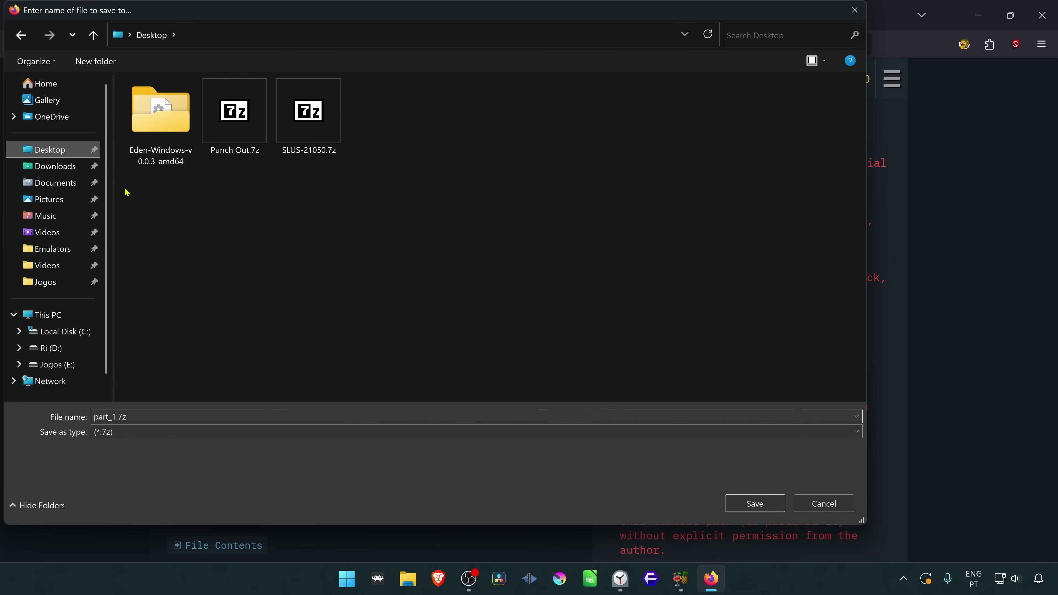
pyautogui.click(755, 504)
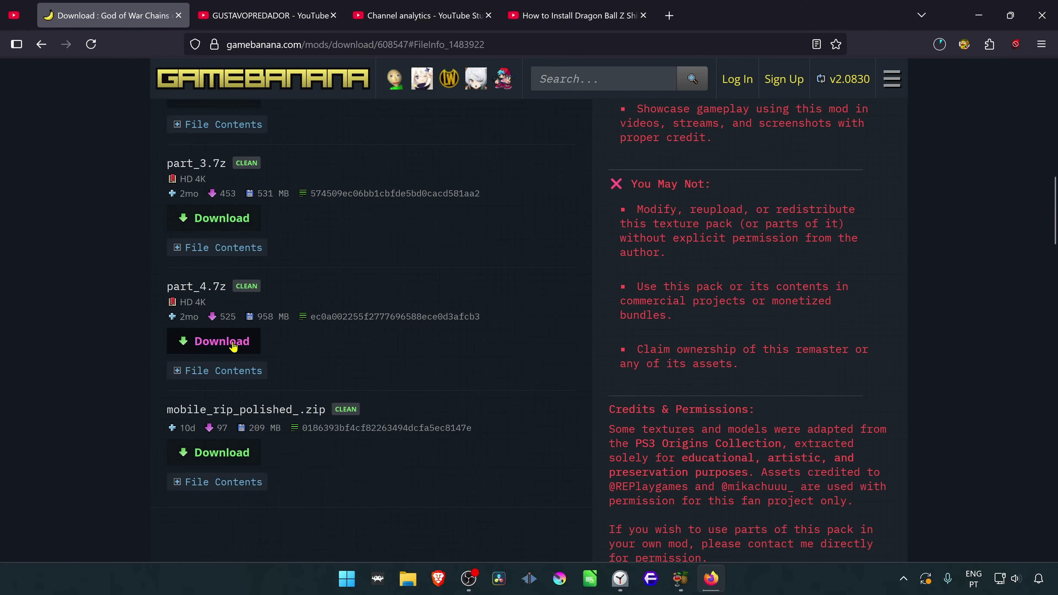
pyautogui.click(235, 344)
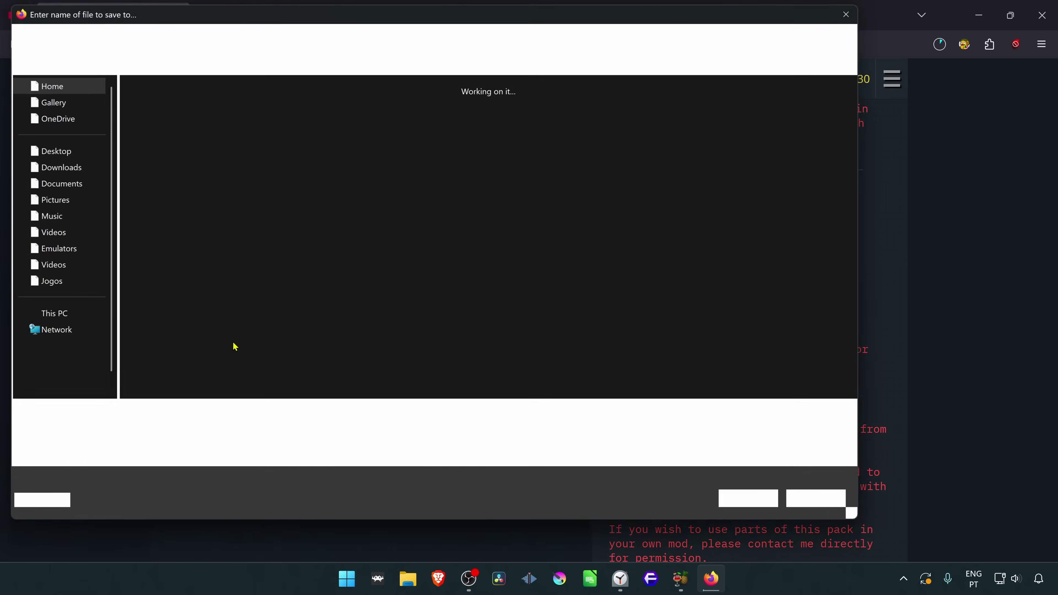
pyautogui.click(736, 506)
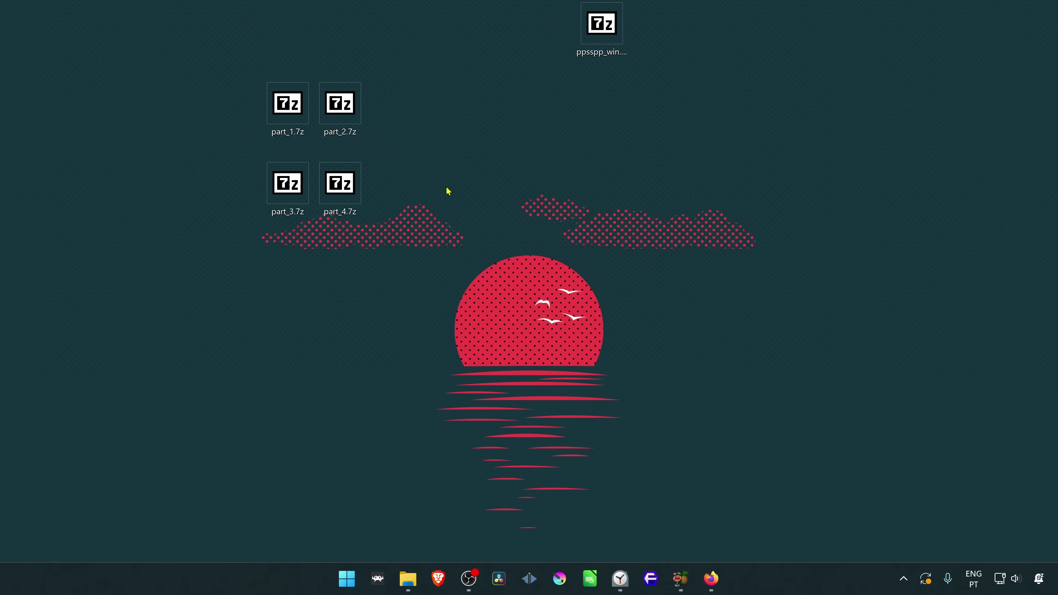
# Switch to Firefox to examine the post on downloading and setting up 7zip, and return to the desktop.
pyautogui.click(711, 578)
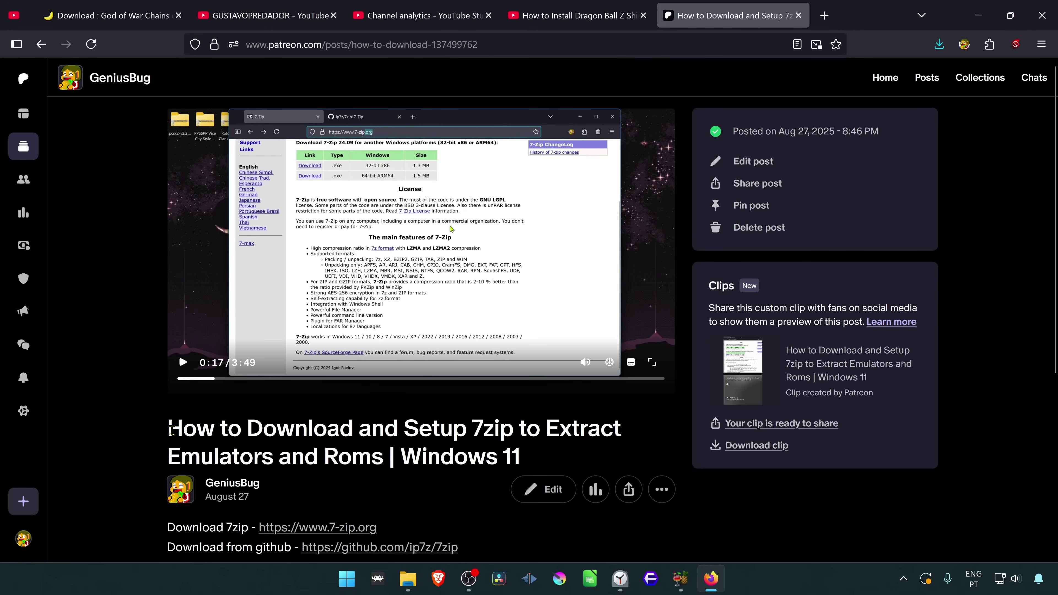
pyautogui.moveTo(170, 429); pyautogui.dragTo(443, 452)
pyautogui.click(515, 455)
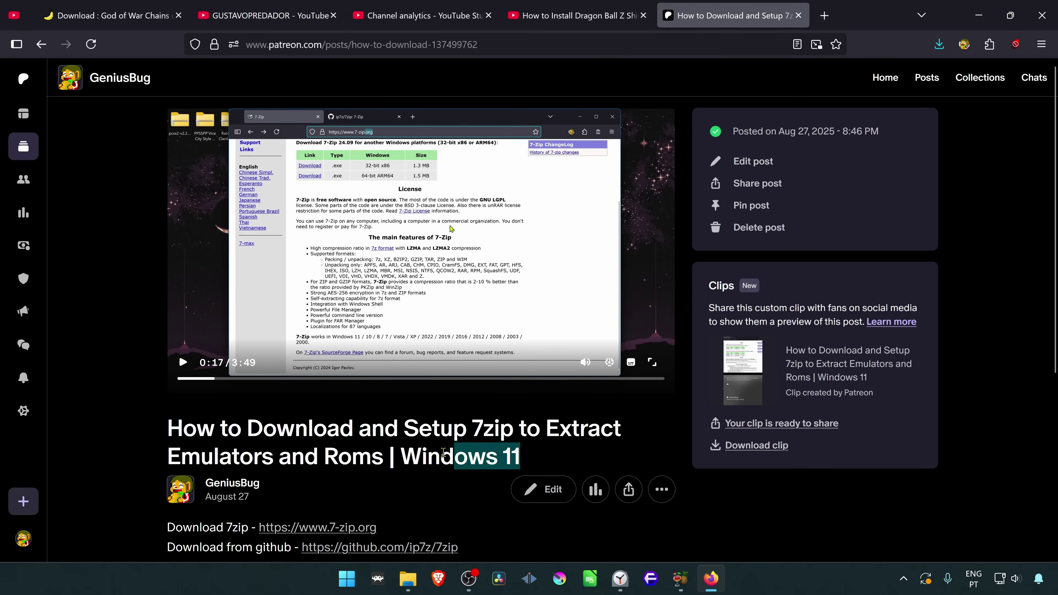
pyautogui.click(436, 422)
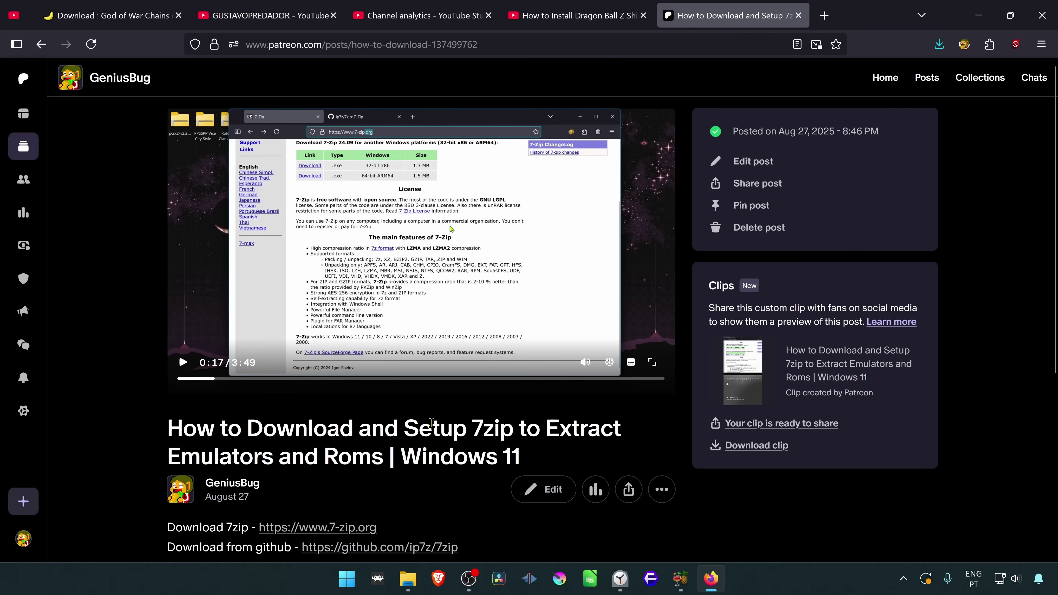
pyautogui.click(987, 18)
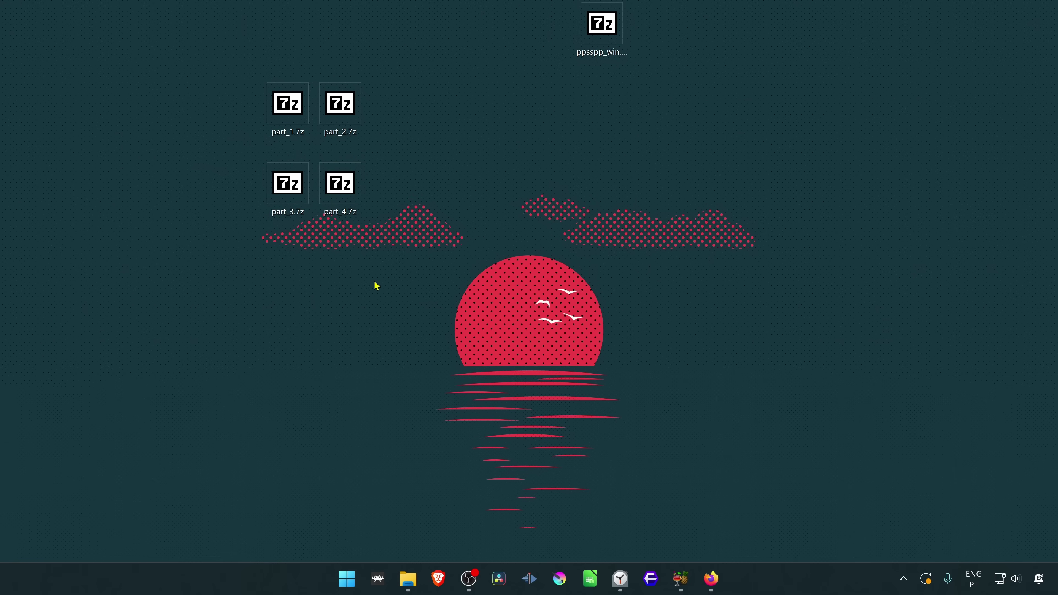
# Extract all four archives, part_1.7z through part_4.7z, directly onto the Desktop with 7-Zip.
pyautogui.moveTo(398, 296); pyautogui.dragTo(281, 93)
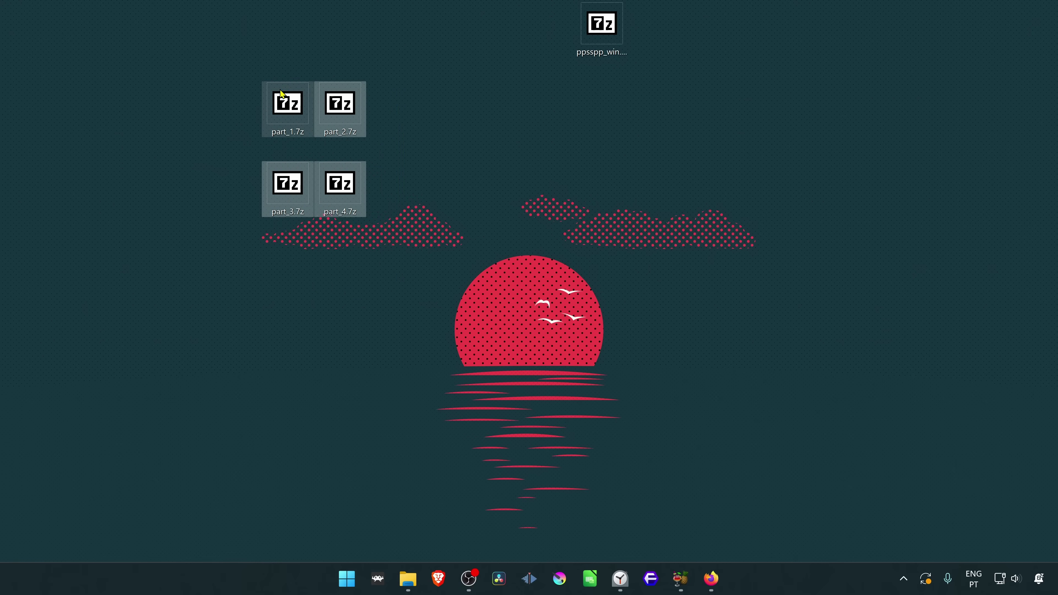
pyautogui.rightClick(292, 118)
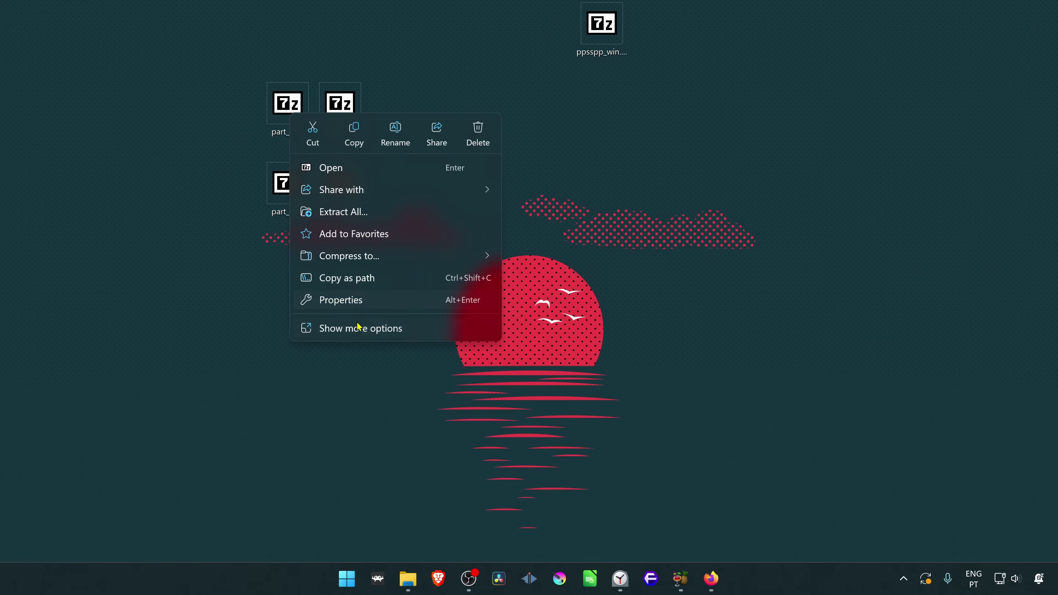
pyautogui.click(400, 330)
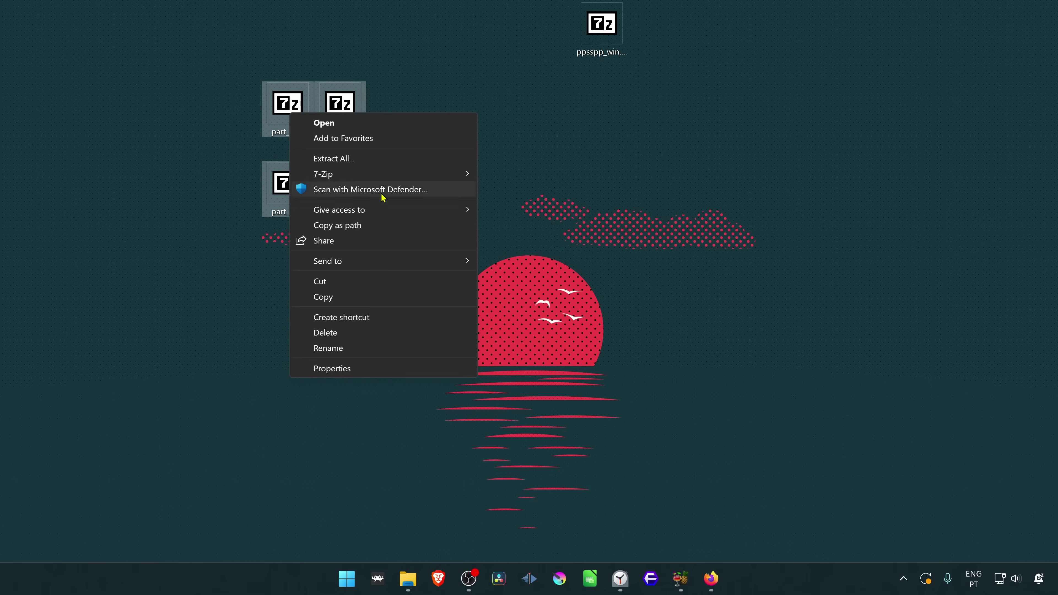
pyautogui.moveTo(383, 180)
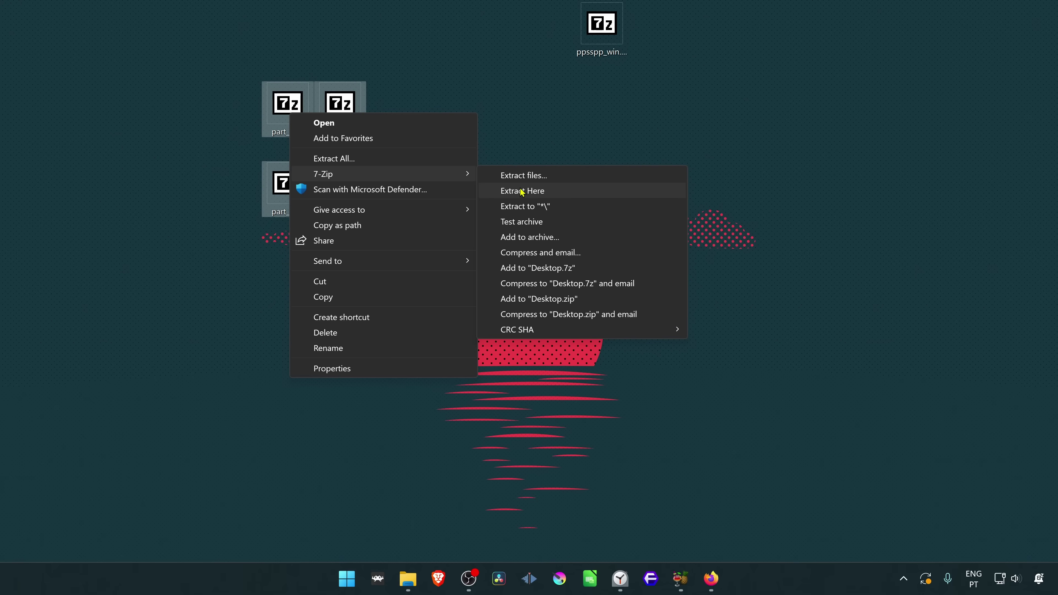
pyautogui.click(584, 192)
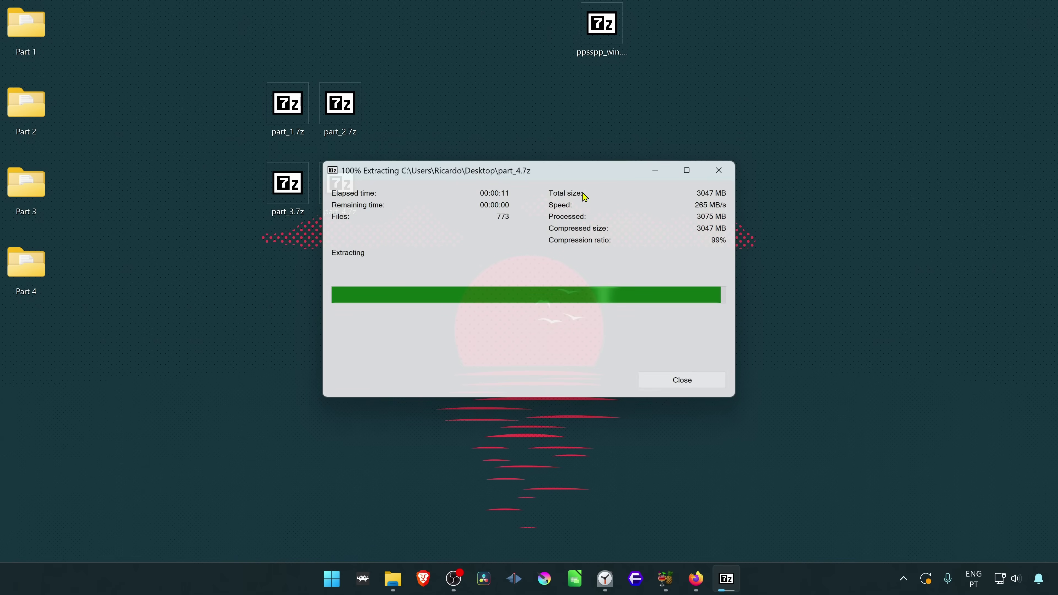
# Move the UCUS98653 folder out of the extracted Part 1 folder onto the Desktop and close the Part 1 window.
pyautogui.doubleClick(26, 25)
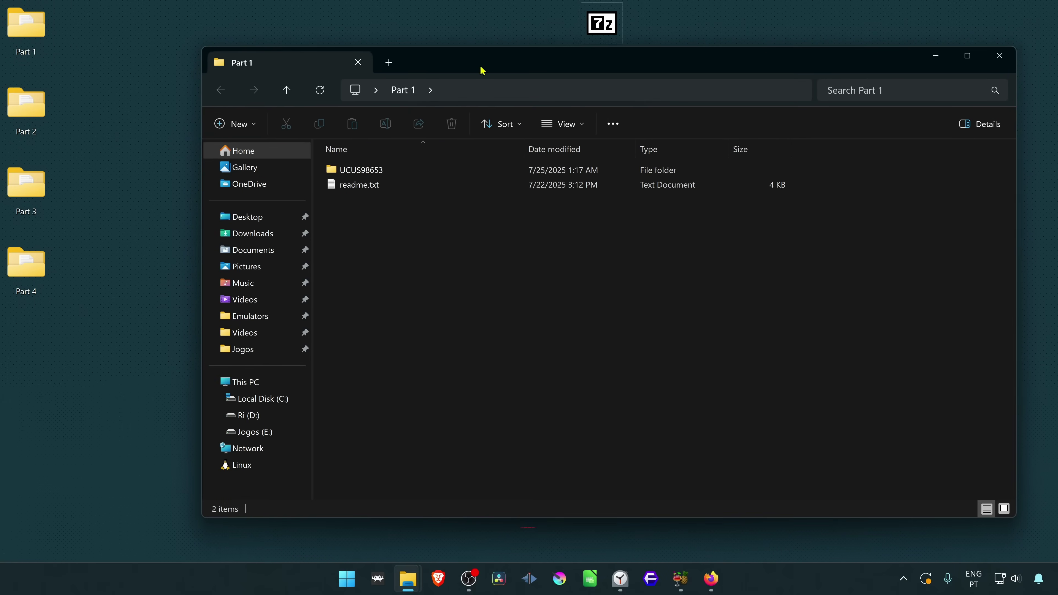
pyautogui.moveTo(482, 70); pyautogui.dragTo(583, 73)
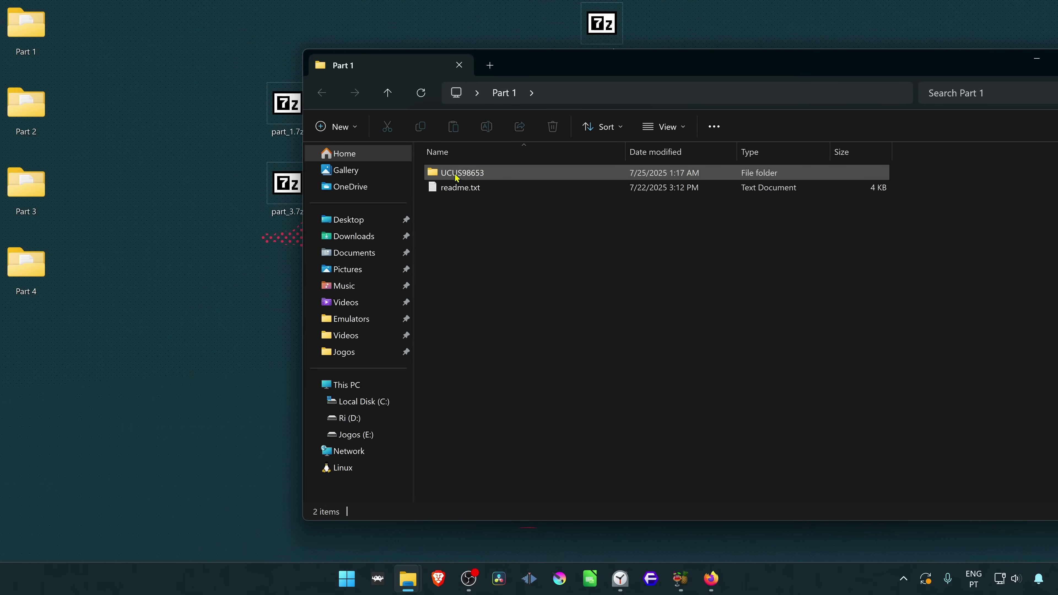
pyautogui.moveTo(458, 177); pyautogui.dragTo(193, 296)
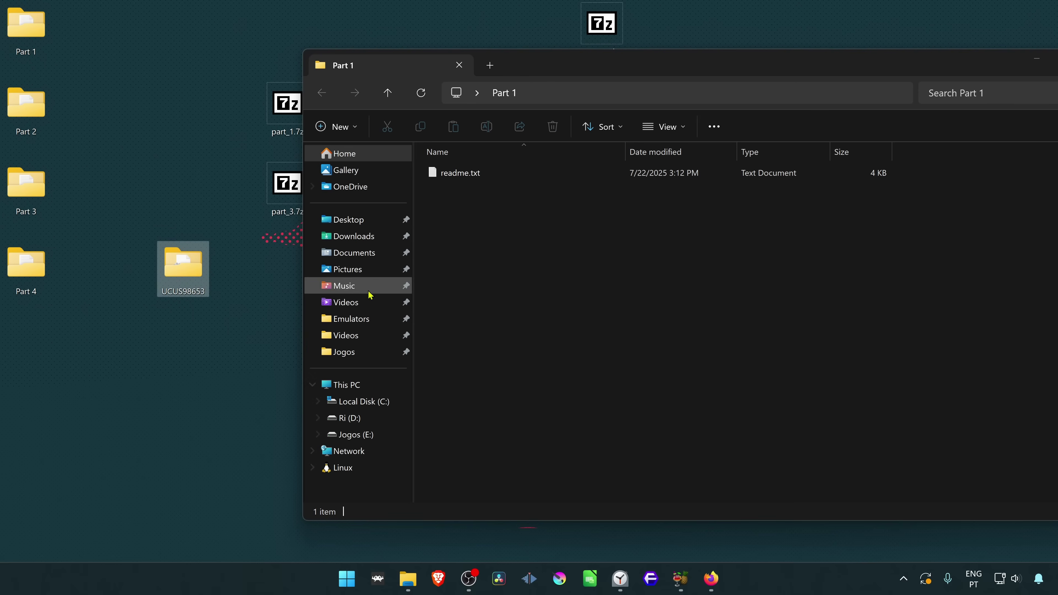
pyautogui.moveTo(794, 69); pyautogui.dragTo(471, 80)
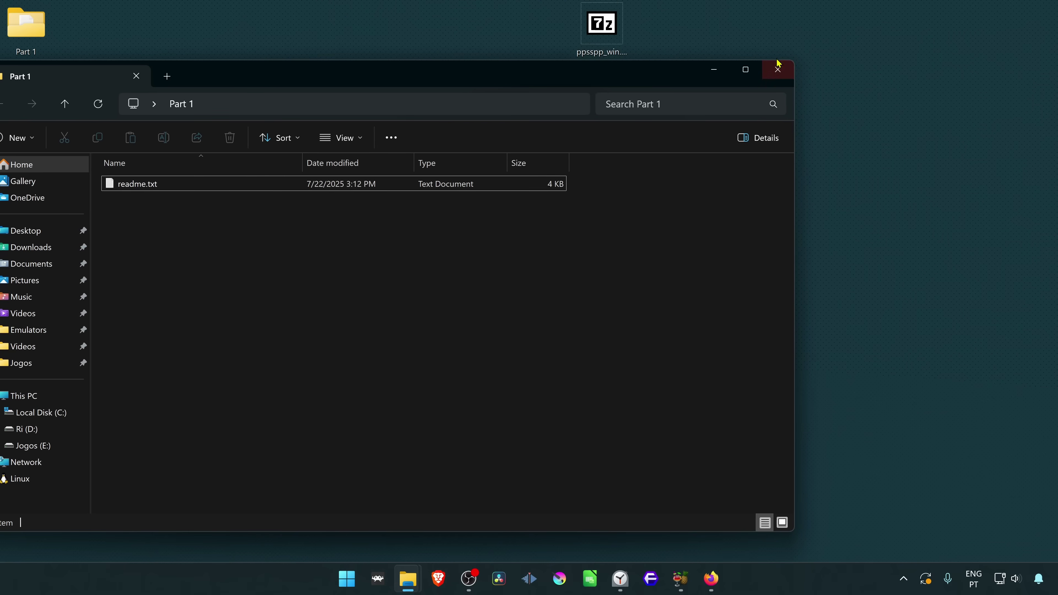
pyautogui.click(778, 72)
# Examine the contents of the Desktop's UCUS98653 folder and its hdremaster subfolder, and close the window.
pyautogui.doubleClick(183, 267)
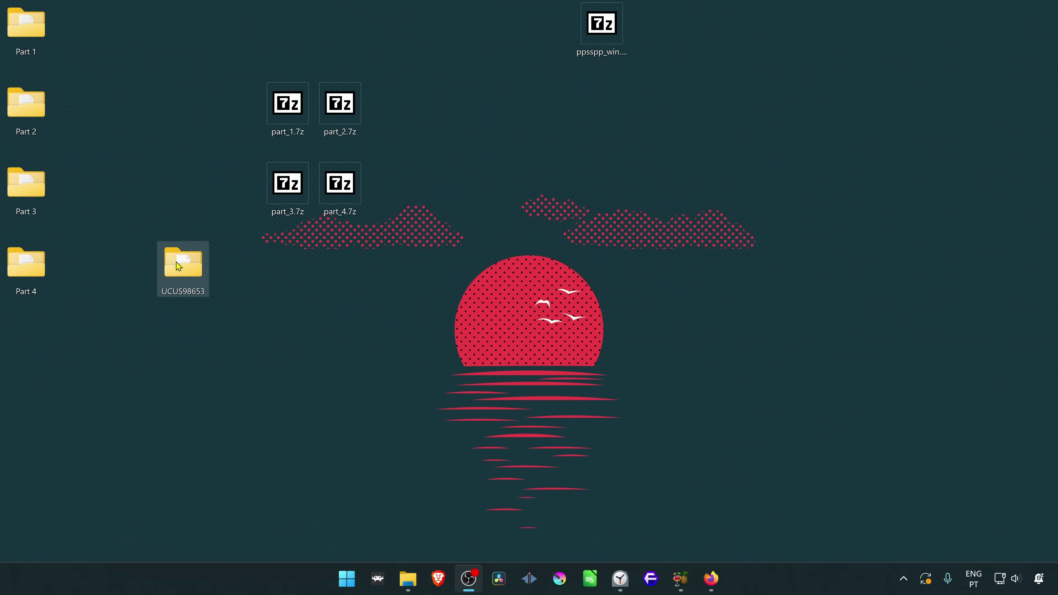
pyautogui.moveTo(292, 83); pyautogui.dragTo(586, 82)
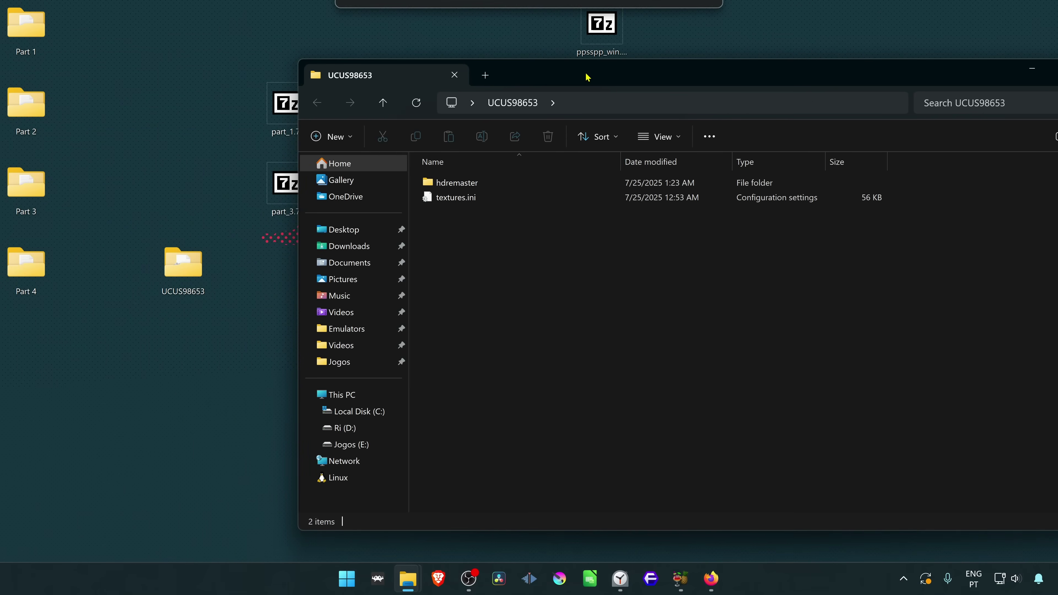
pyautogui.doubleClick(459, 187)
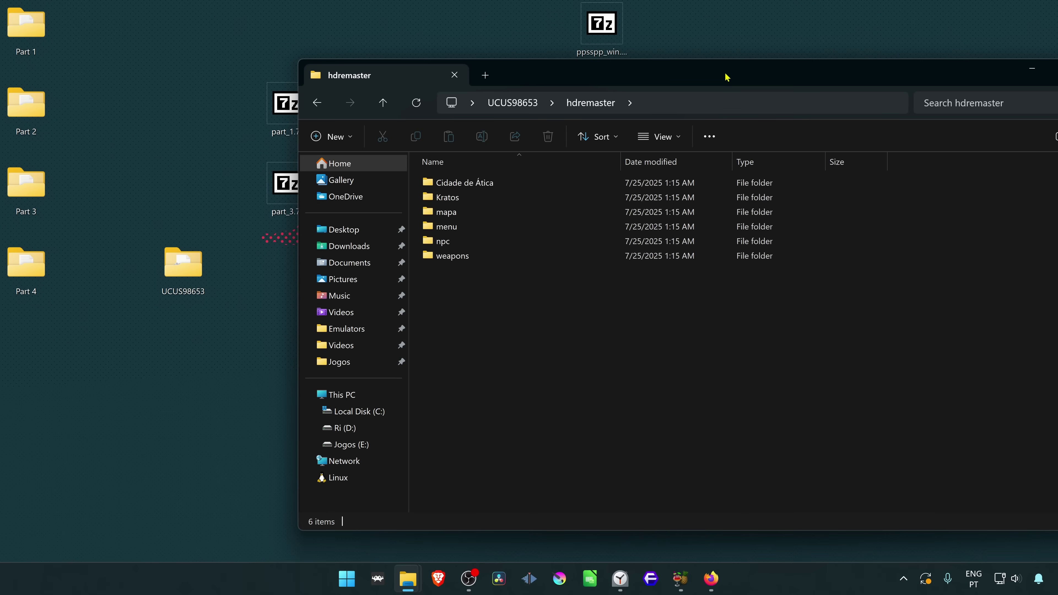
pyautogui.moveTo(725, 75); pyautogui.dragTo(476, 77)
pyautogui.click(849, 77)
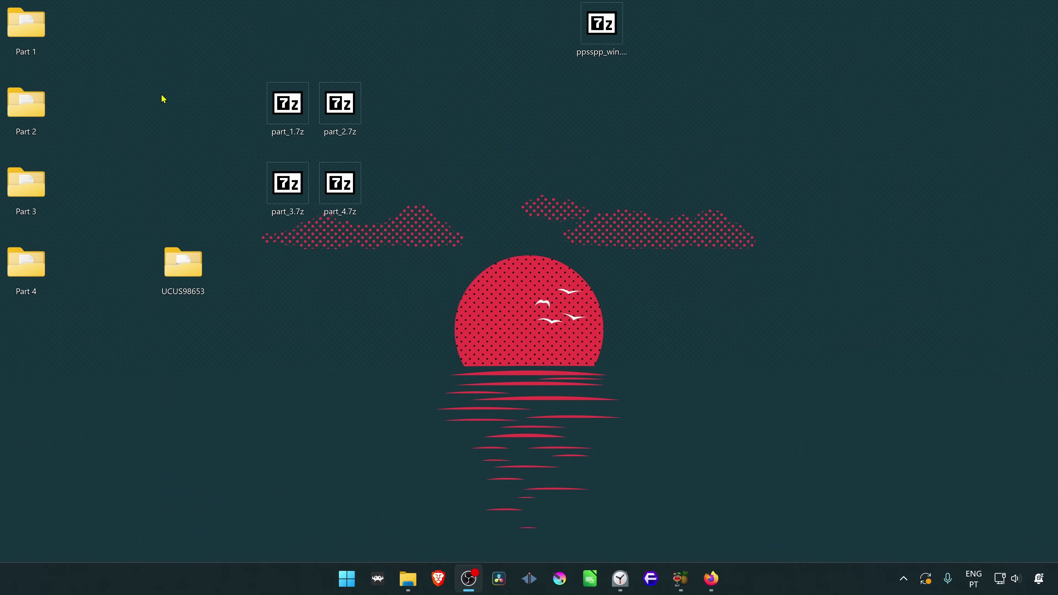
# Move the UCUS98653 folder from Part 2 onto the Desktop, merging it with the existing one, and close the window.
pyautogui.doubleClick(54, 107)
pyautogui.moveTo(480, 83); pyautogui.dragTo(841, 88)
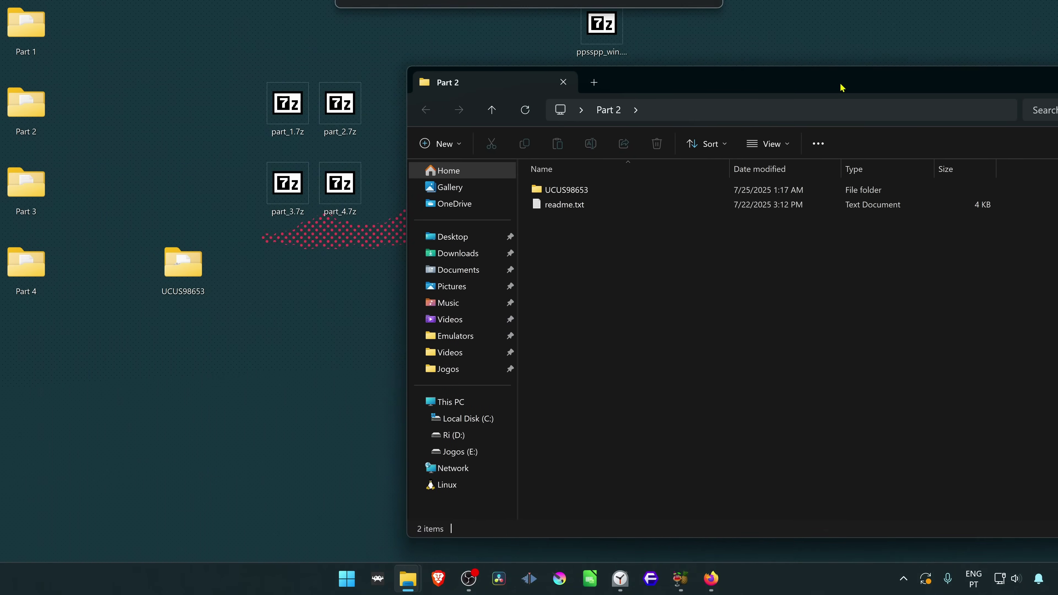
pyautogui.moveTo(562, 190); pyautogui.dragTo(297, 307)
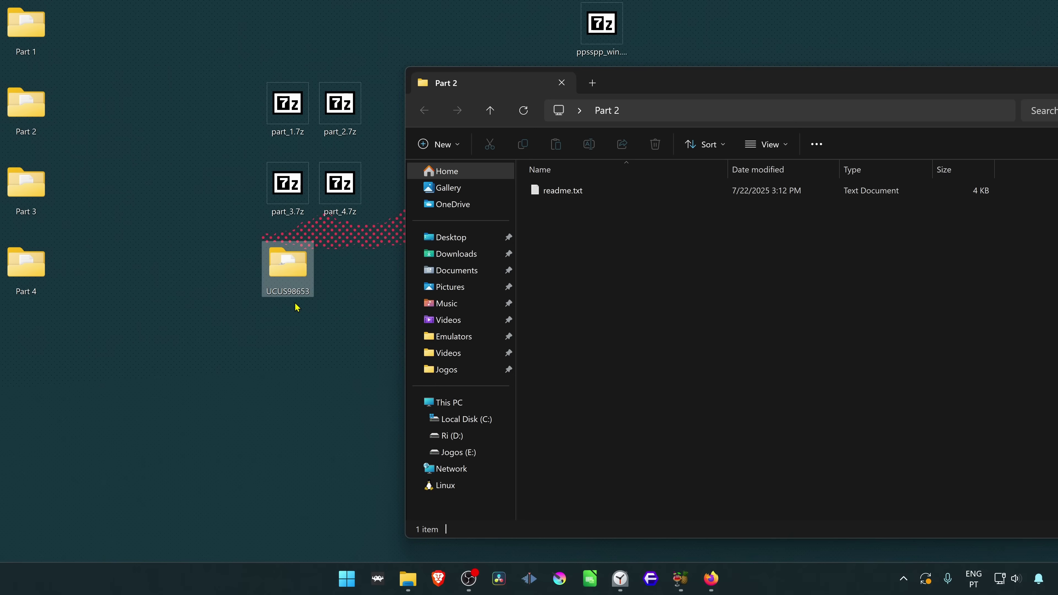
pyautogui.moveTo(1007, 83); pyautogui.dragTo(760, 83)
pyautogui.click(956, 82)
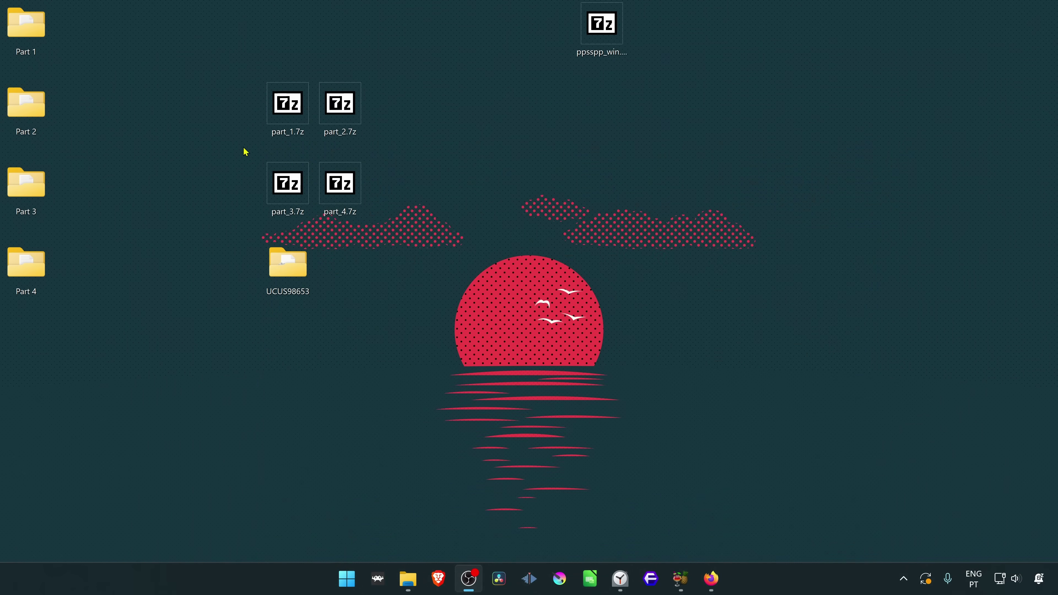
# Merge Part 3's UCUS98653 folder into the one on the Desktop by moving it there, and close the window.
pyautogui.doubleClick(38, 195)
pyautogui.moveTo(392, 83); pyautogui.dragTo(668, 87)
pyautogui.moveTo(589, 220); pyautogui.dragTo(350, 348)
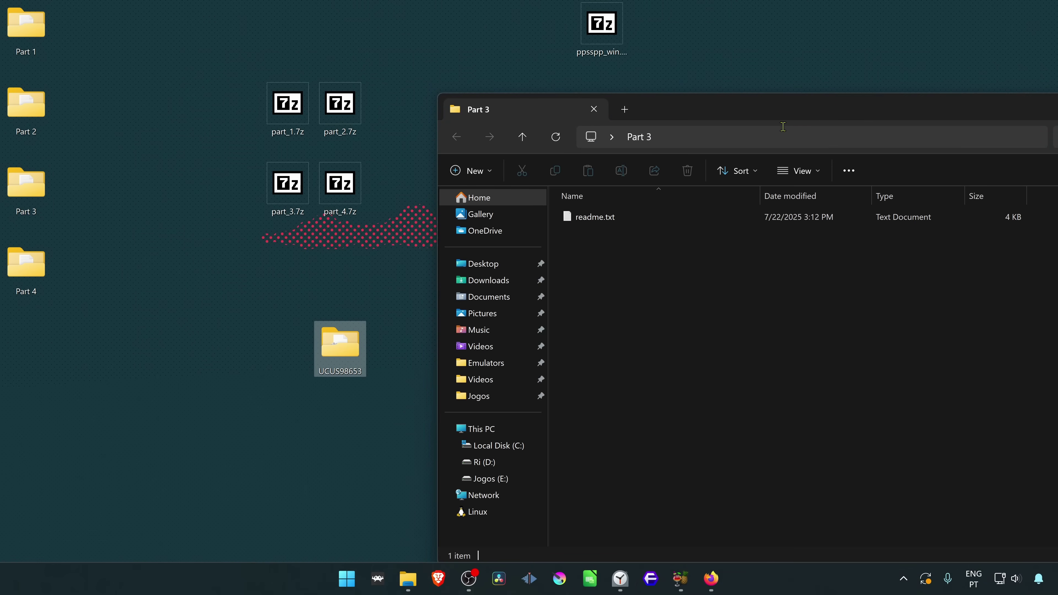
pyautogui.moveTo(815, 113); pyautogui.dragTo(381, 84)
pyautogui.click(800, 74)
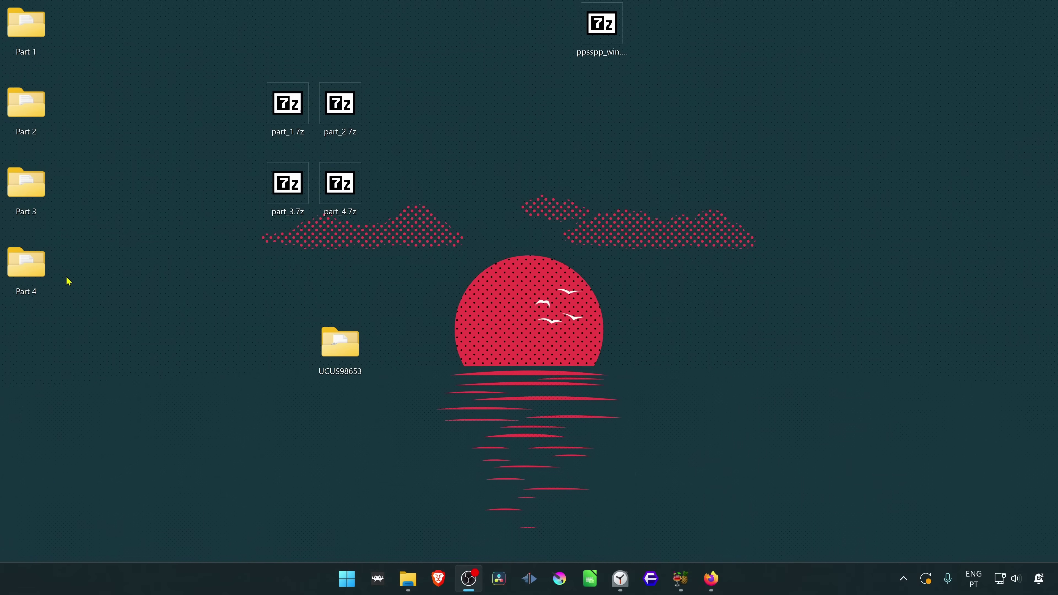
# Merge Part 4's UCUS98653 folder into the one on the Desktop by moving it there, and close the window.
pyautogui.doubleClick(29, 271)
pyautogui.moveTo(504, 78); pyautogui.dragTo(995, 69)
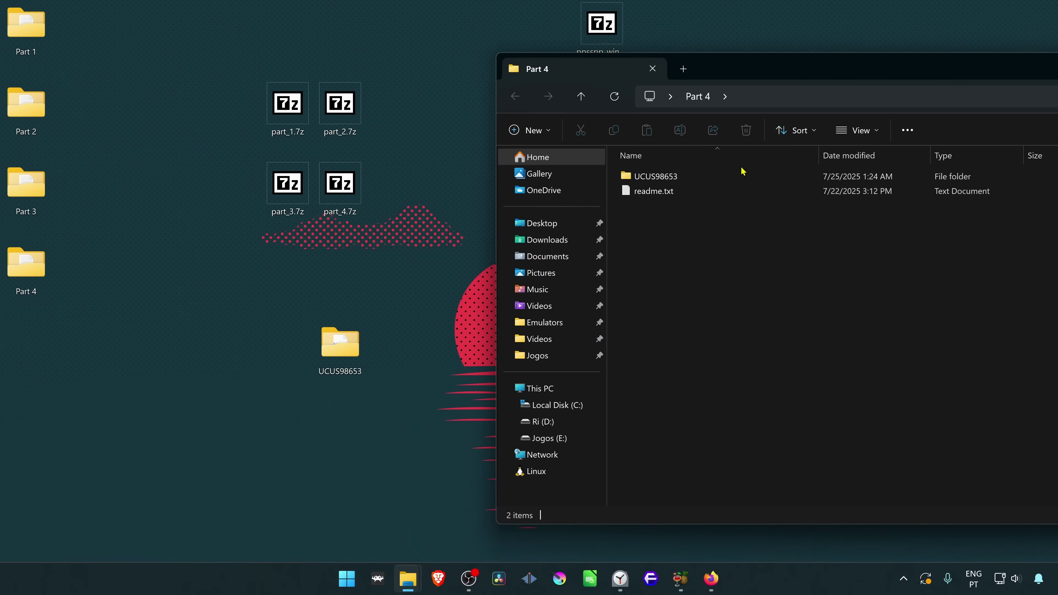
pyautogui.moveTo(668, 177); pyautogui.dragTo(412, 288)
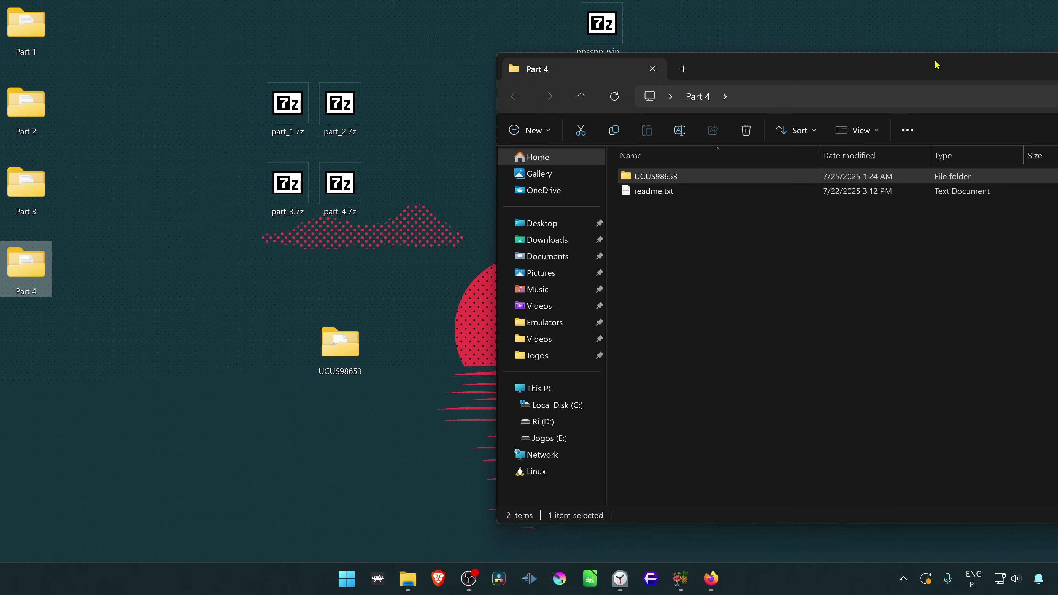
pyautogui.moveTo(938, 67); pyautogui.dragTo(579, 78)
pyautogui.click(926, 66)
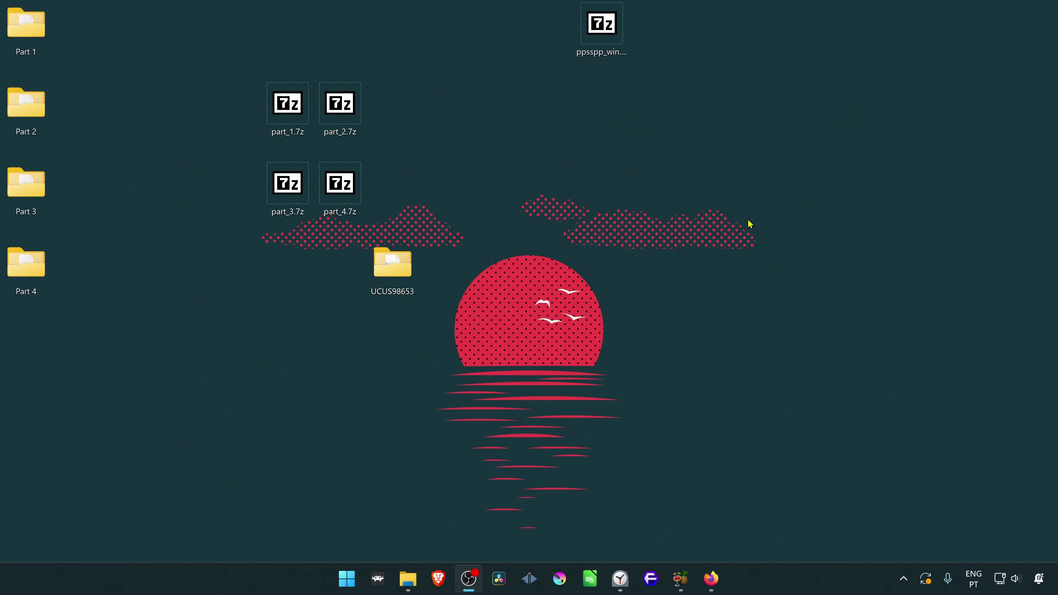
# Reposition the merged UCUS98653 folder on the Desktop, check its hdremaster subfolder's contents, and close the window.
pyautogui.moveTo(392, 267); pyautogui.dragTo(197, 354)
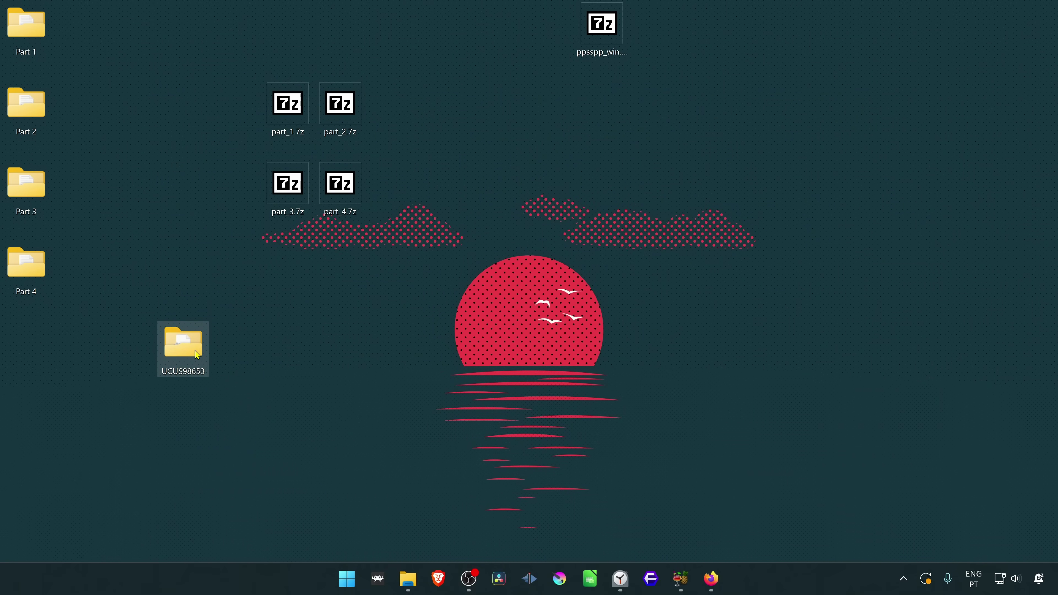
pyautogui.doubleClick(188, 354)
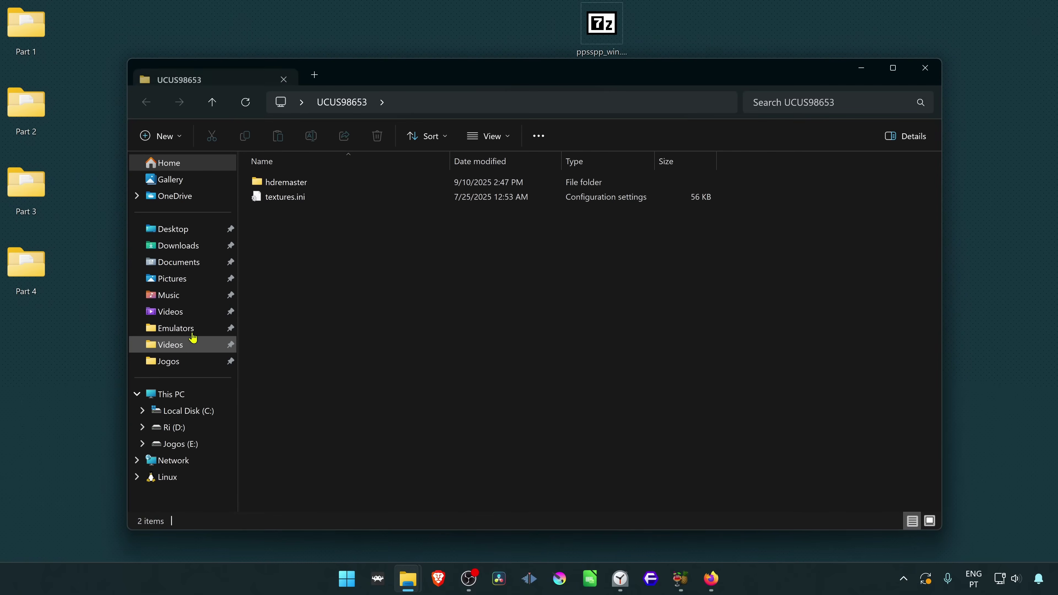
pyautogui.doubleClick(301, 181)
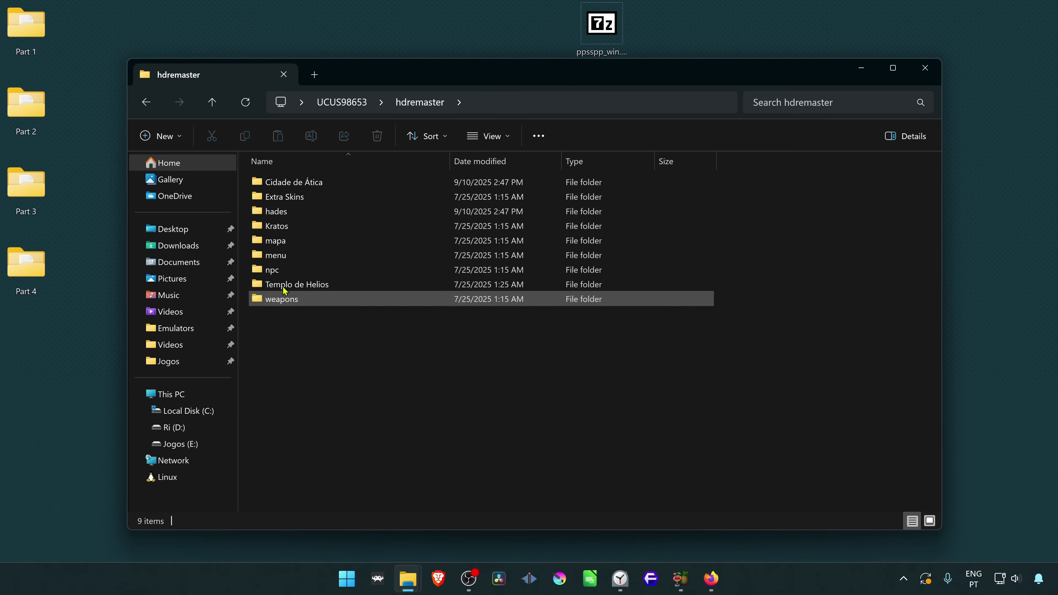
pyautogui.click(925, 68)
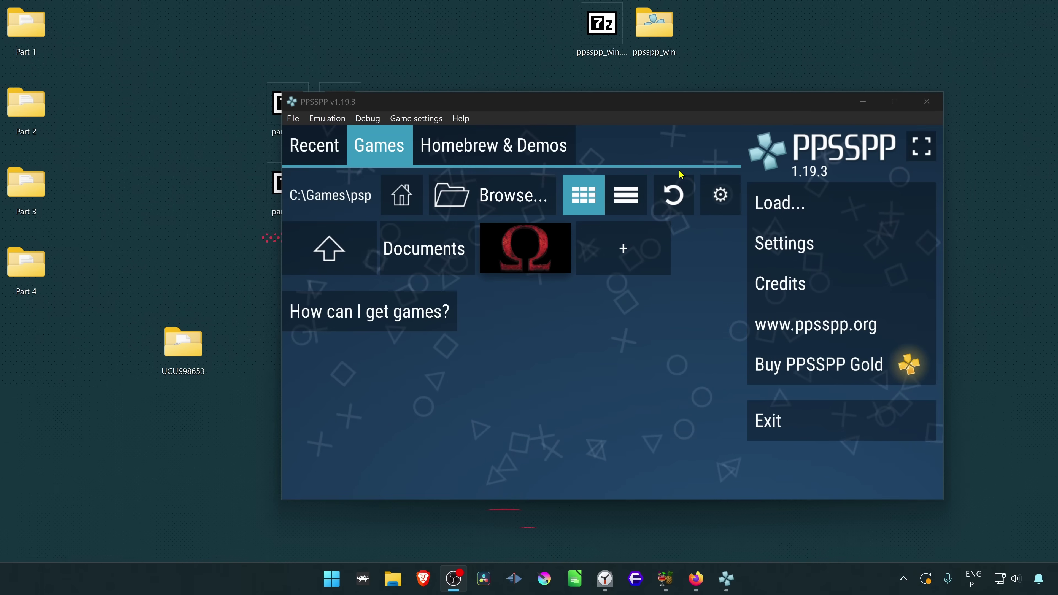
# Switch to PPSSPP, open its memory stick directory and go into the PSP folder.
pyautogui.click(294, 118)
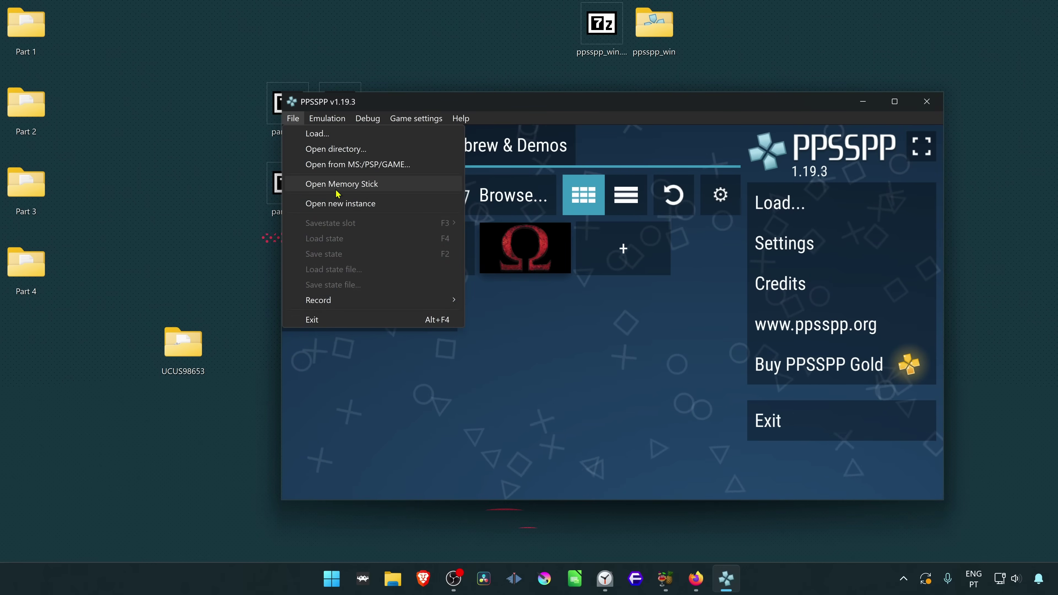
pyautogui.click(438, 186)
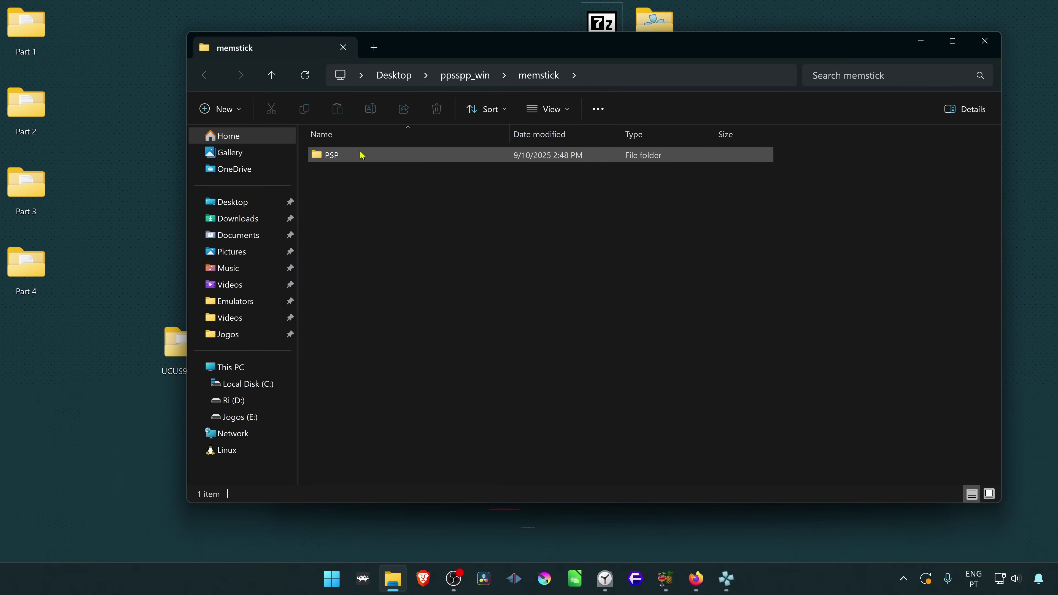
pyautogui.doubleClick(339, 158)
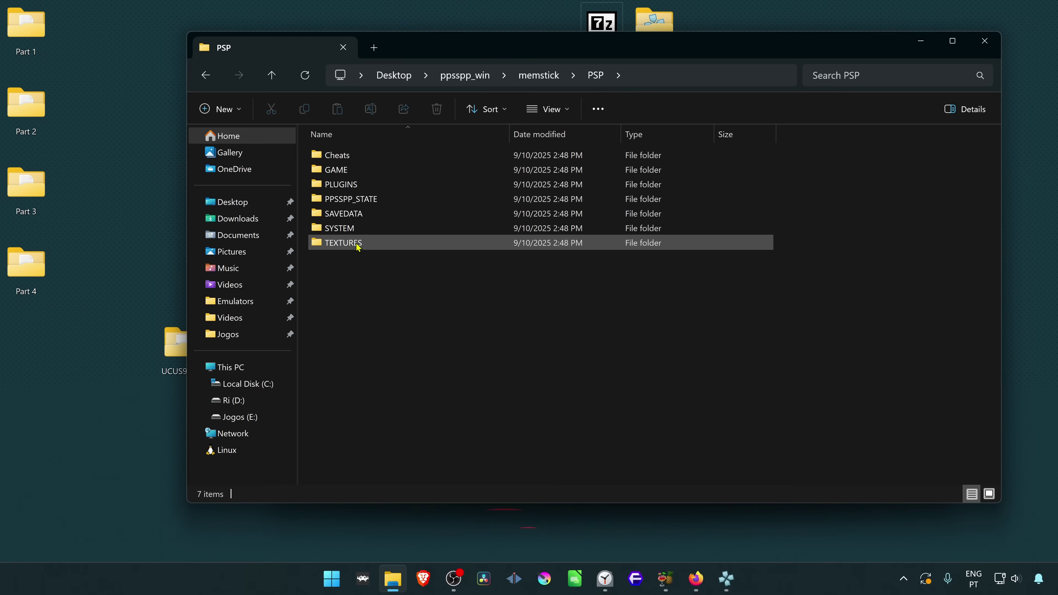
pyautogui.rightClick(366, 306)
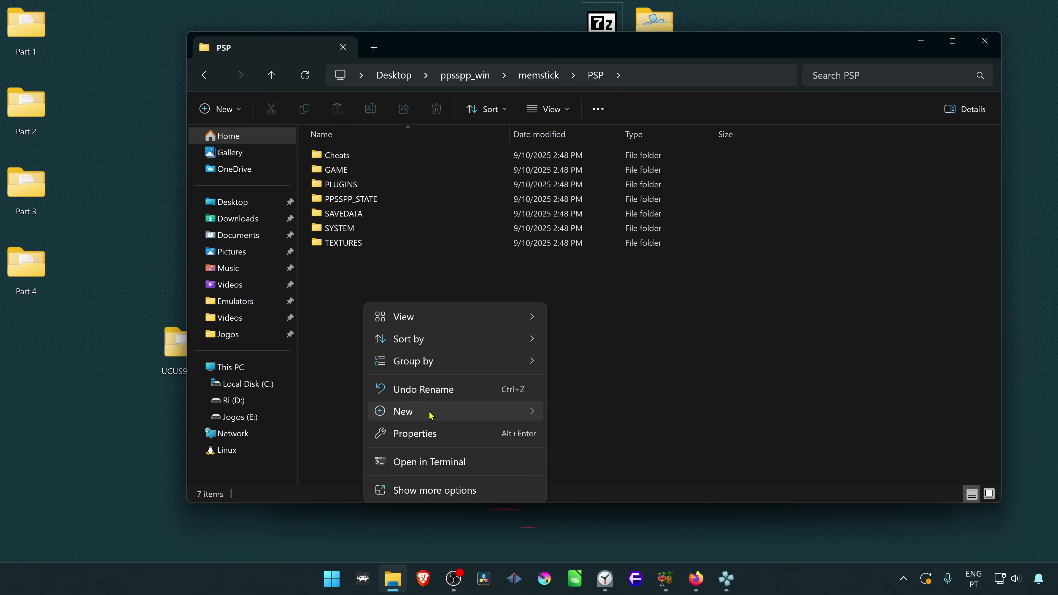
pyautogui.moveTo(515, 412)
pyautogui.click(794, 322)
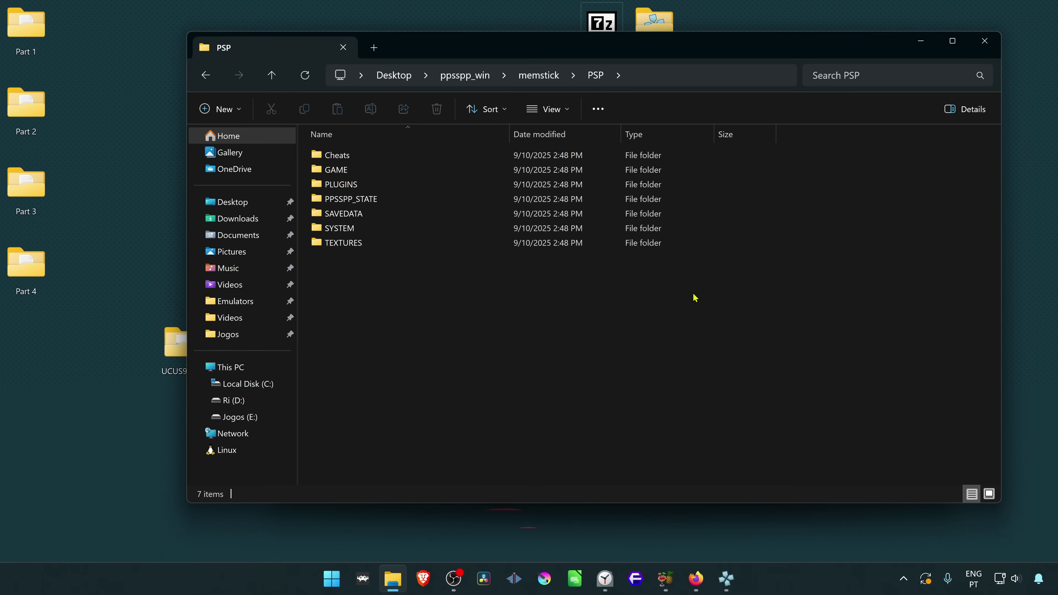
# Move the UCUS98653 folder from the Desktop into the TEXTURES folder inside PSP, and close the window.
pyautogui.doubleClick(354, 240)
pyautogui.moveTo(500, 44); pyautogui.dragTo(574, 51)
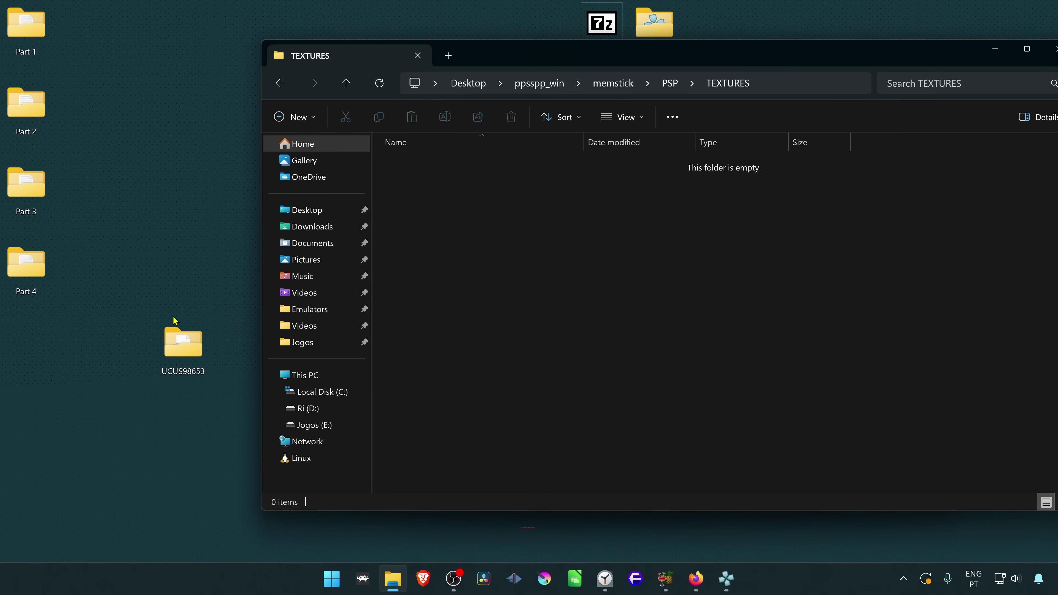
pyautogui.rightClick(183, 346)
pyautogui.click(190, 376)
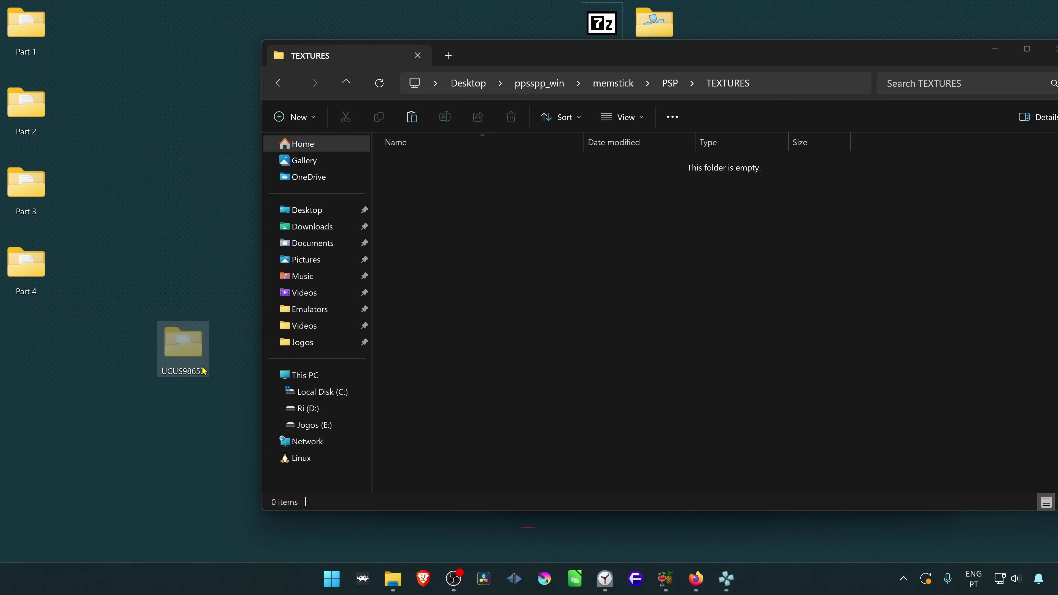
pyautogui.click(652, 195)
pyautogui.rightClick(502, 270)
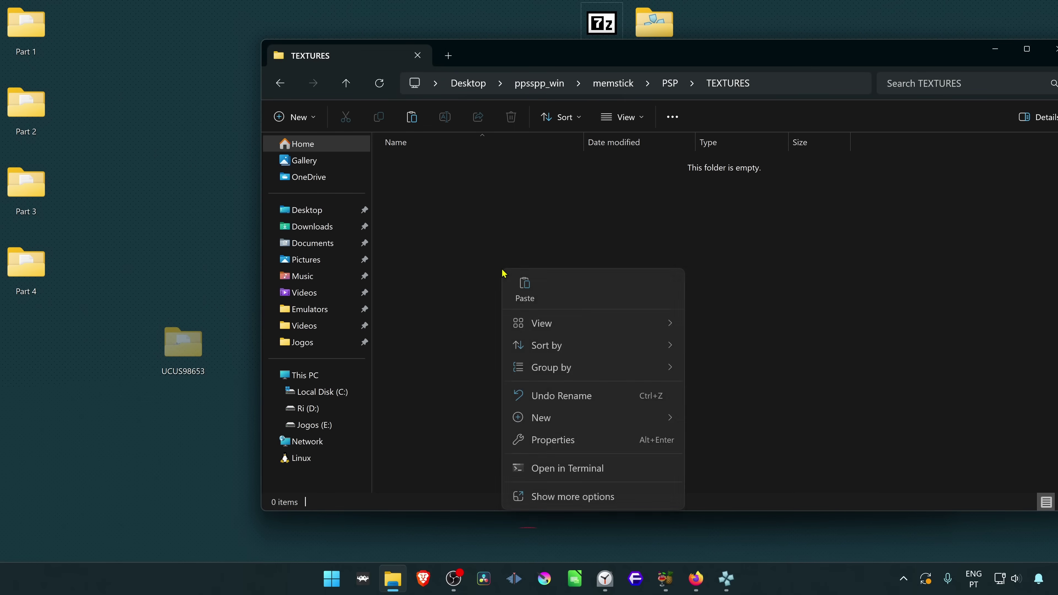
pyautogui.click(518, 285)
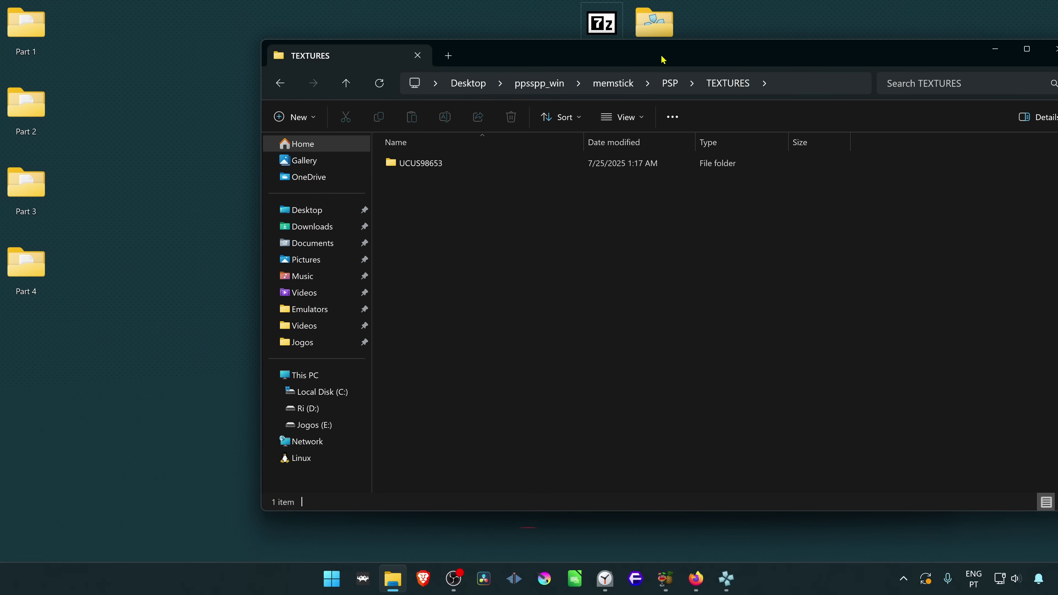
pyautogui.moveTo(664, 60); pyautogui.dragTo(559, 74)
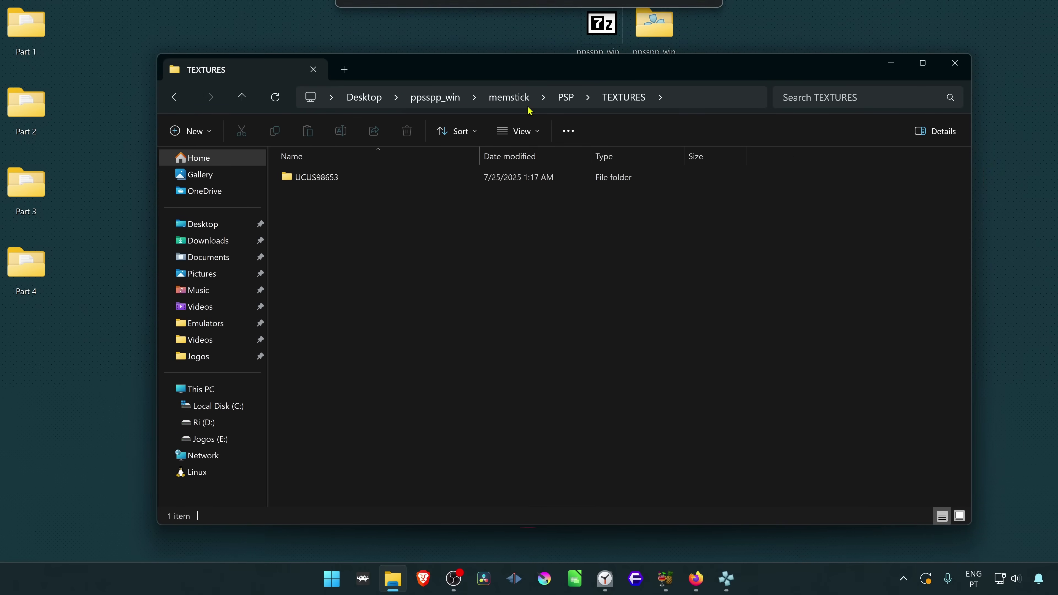
pyautogui.click(953, 68)
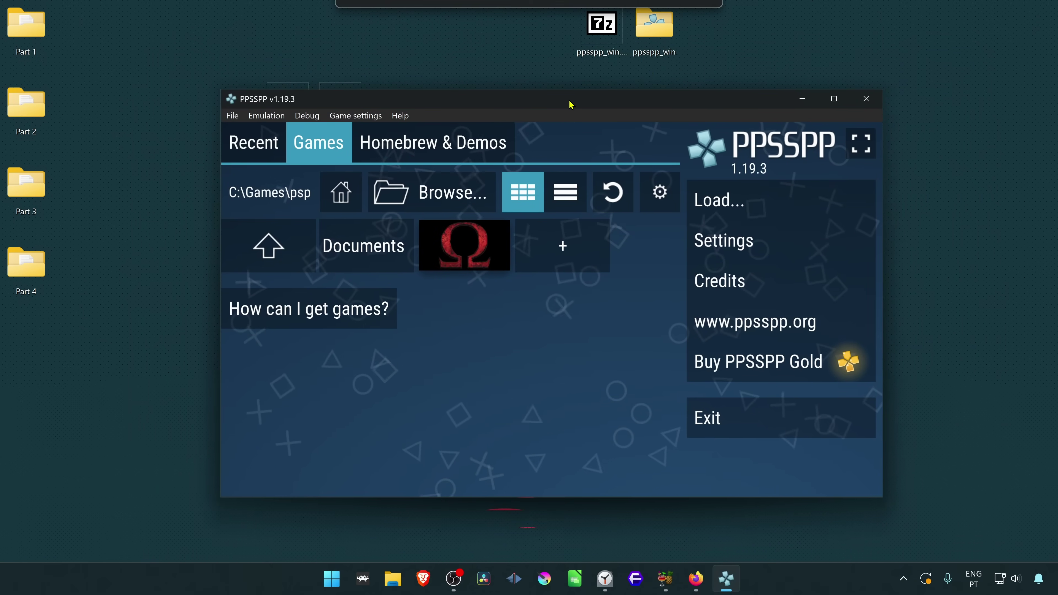
# Set the rendering resolution to 8x PSP (4K) in PPSSPP's graphics settings.
pyautogui.moveTo(571, 104); pyautogui.dragTo(569, 104)
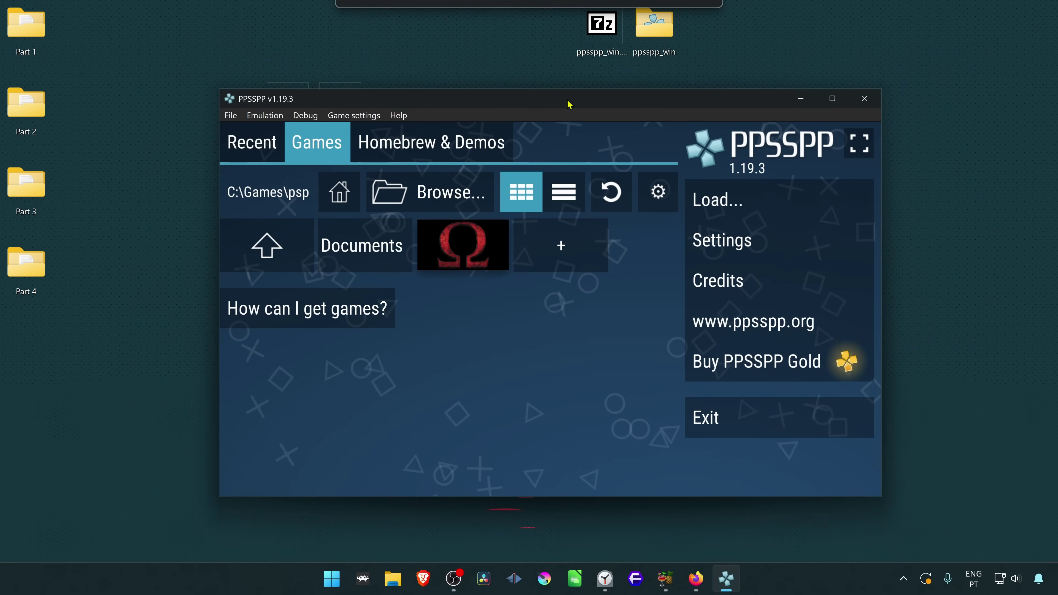
pyautogui.click(739, 243)
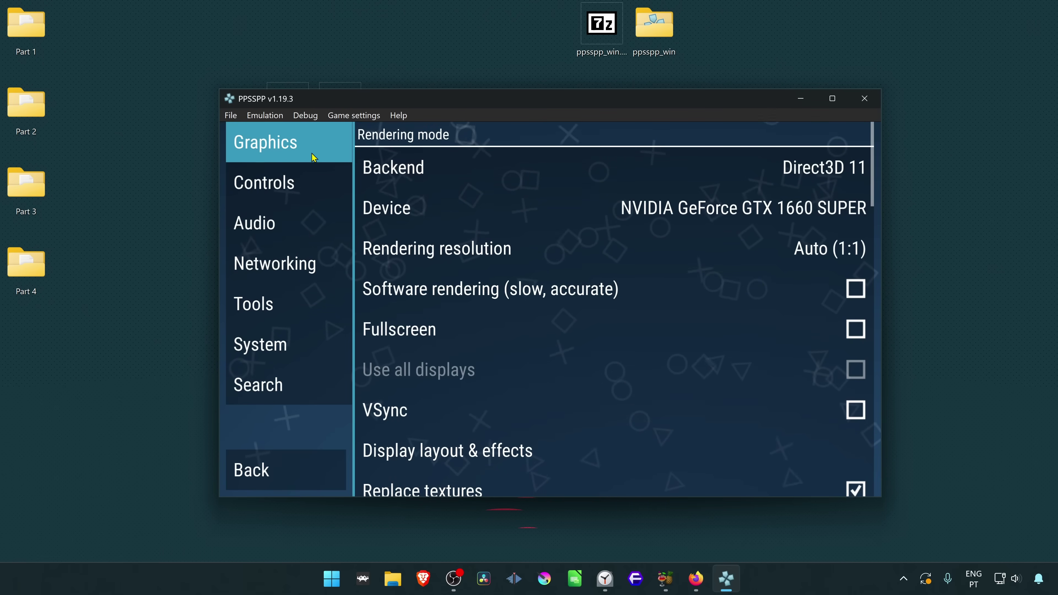
pyautogui.click(469, 260)
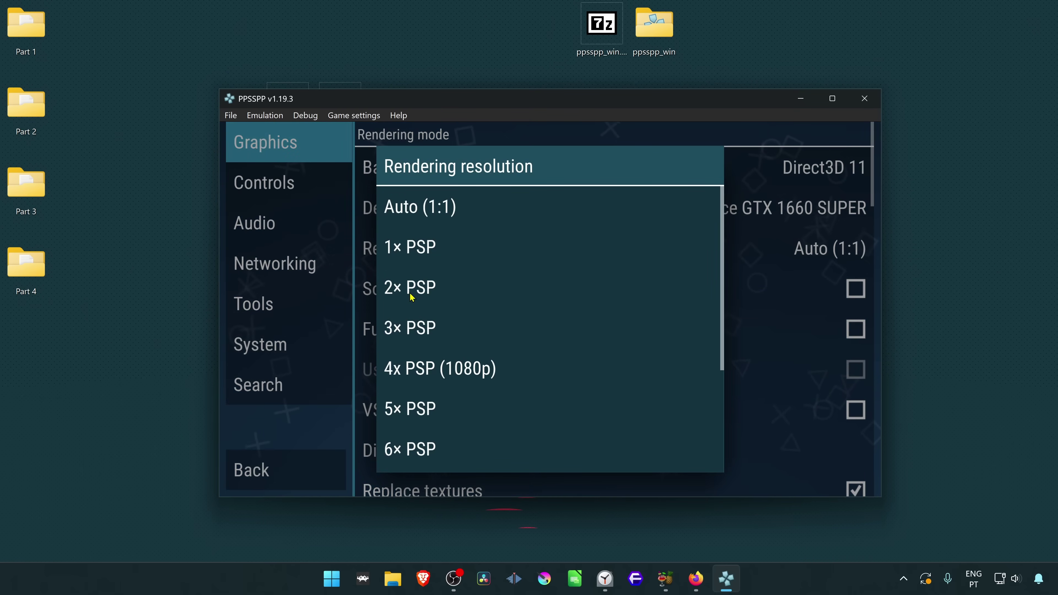
pyautogui.scroll(-3, 508, 322)
pyautogui.scroll(3, 505, 350)
pyautogui.scroll(-2, 503, 313)
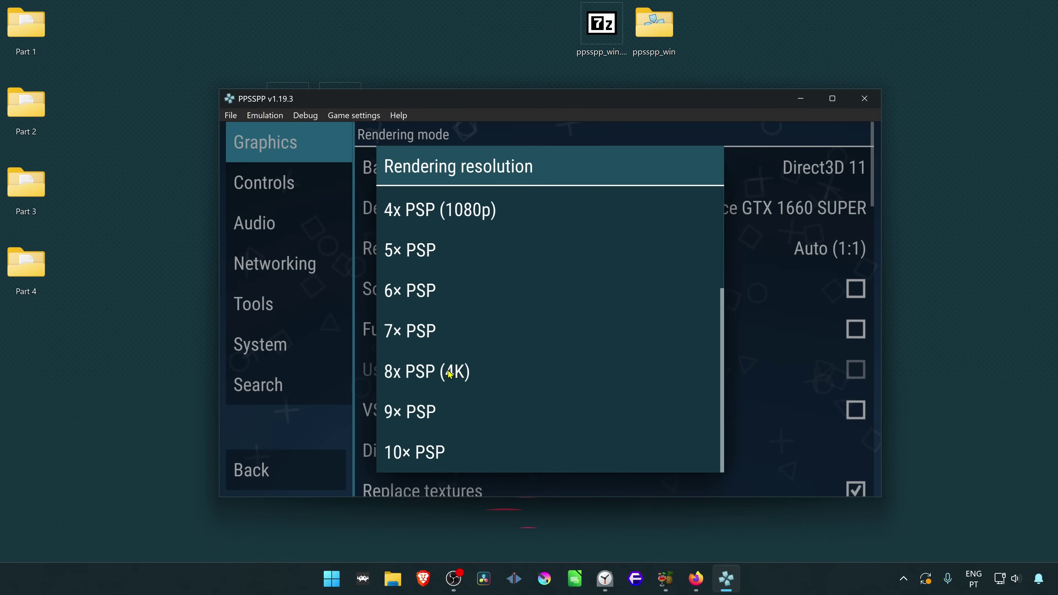
pyautogui.click(450, 372)
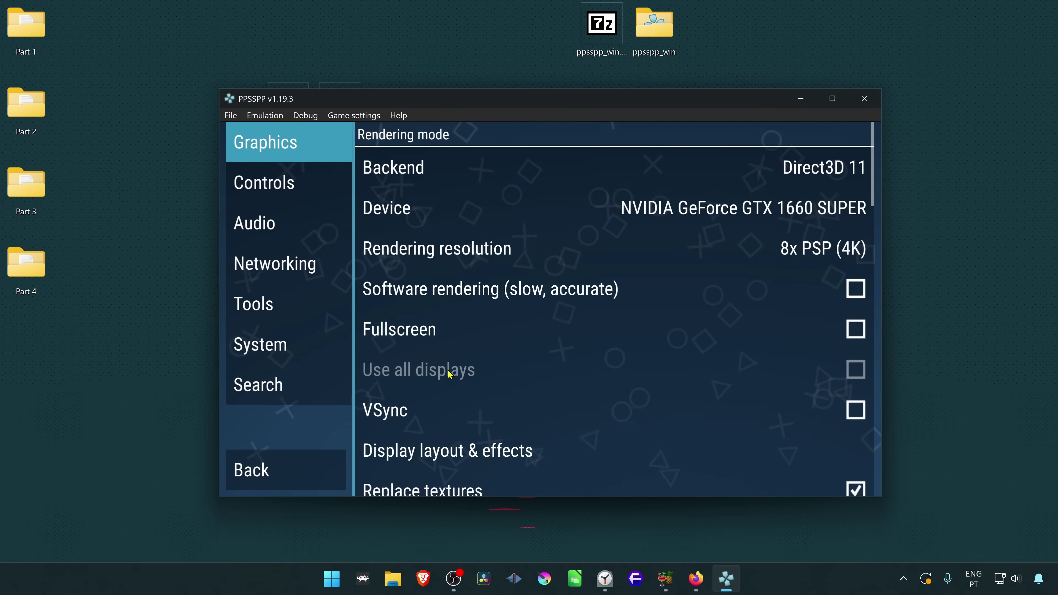
# Check the Replace textures option among the developer tools' texture replacement settings, and return to the main screen.
pyautogui.click(270, 307)
pyautogui.click(432, 297)
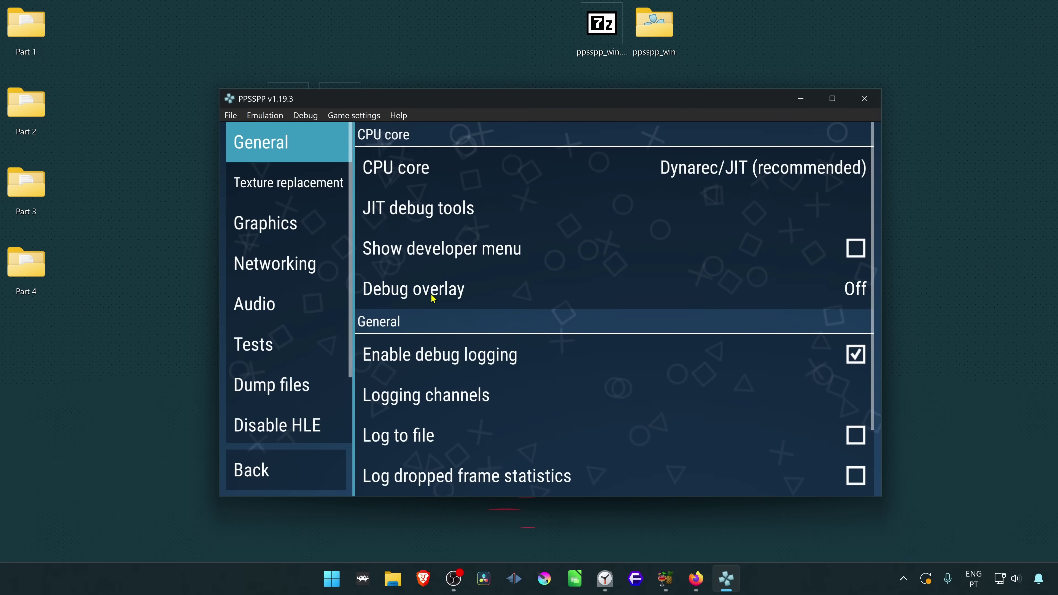
pyautogui.click(321, 188)
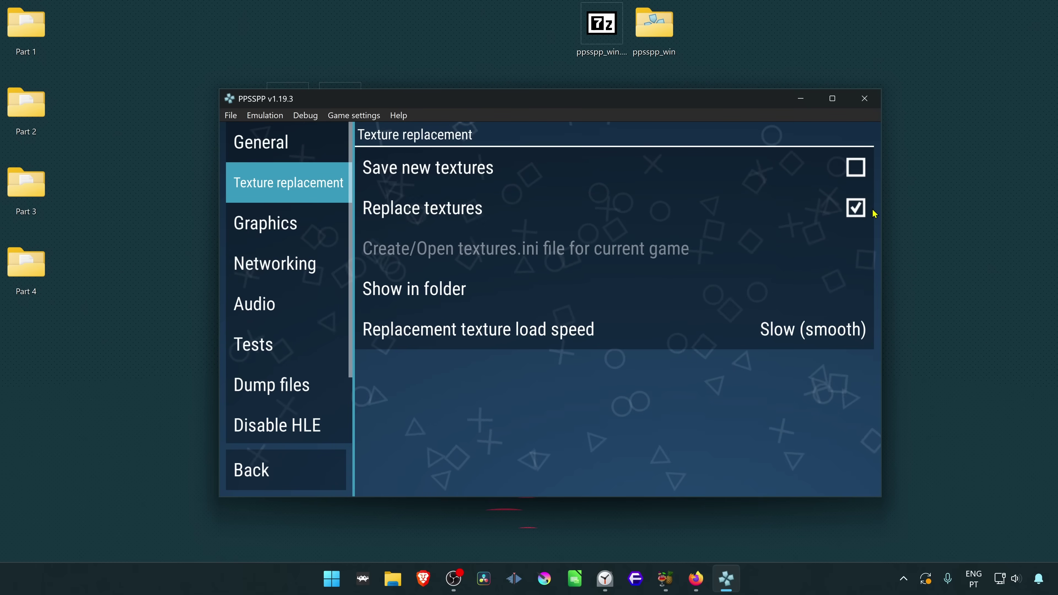
pyautogui.click(286, 470)
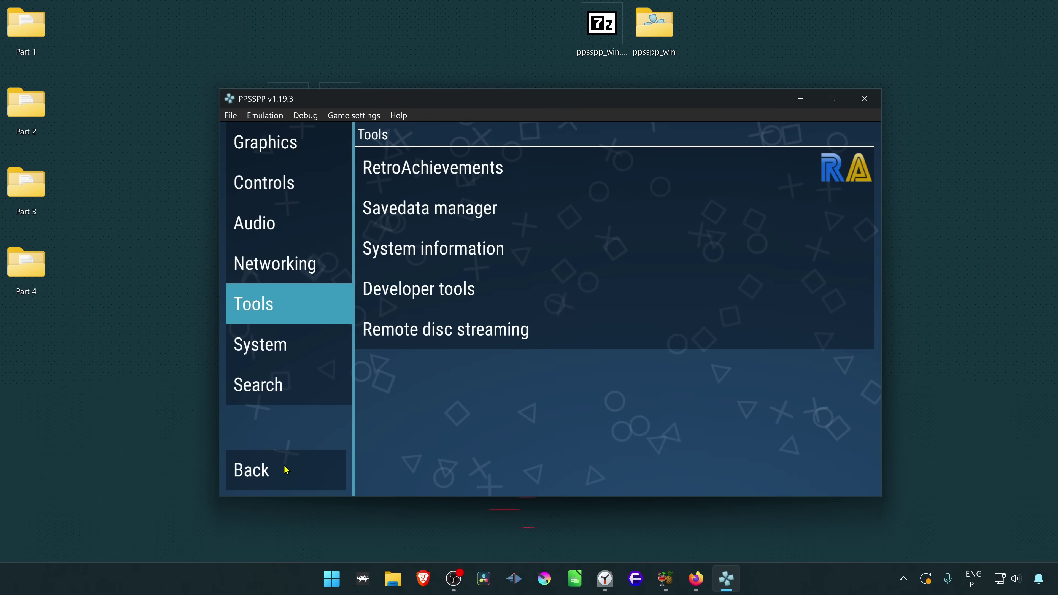
pyautogui.click(287, 470)
# Launch God of War: Chains of Olympus and turn on texture replacement in the running game.
pyautogui.click(474, 260)
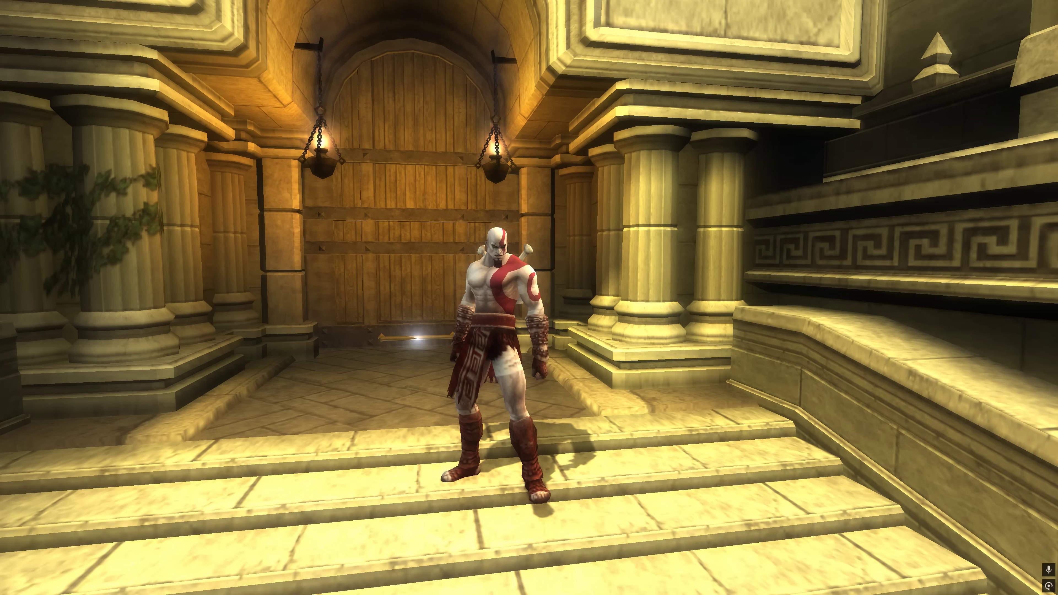
pyautogui.press('F12')
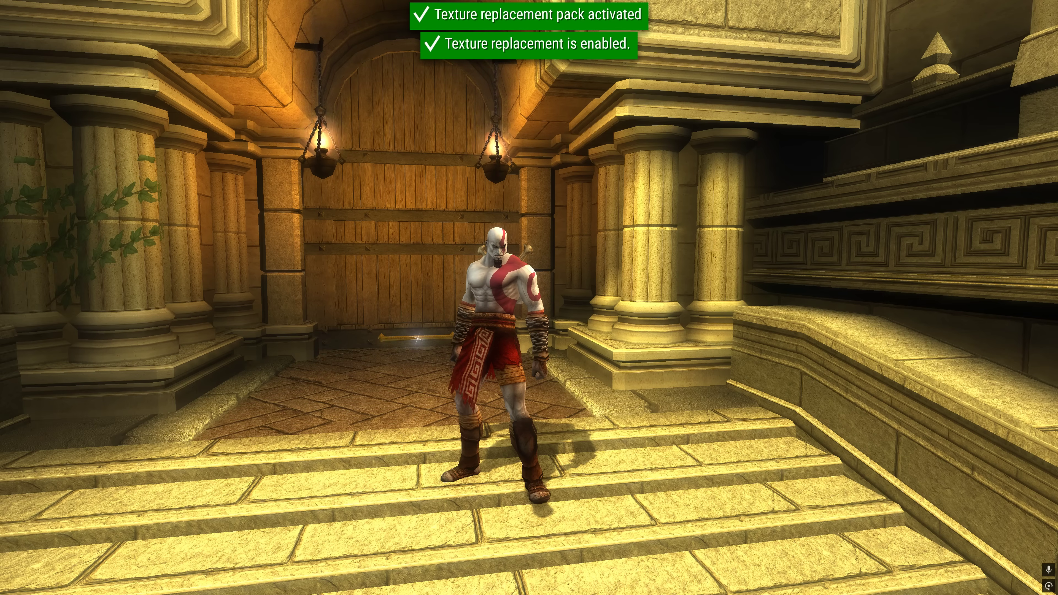
pyautogui.press('w')
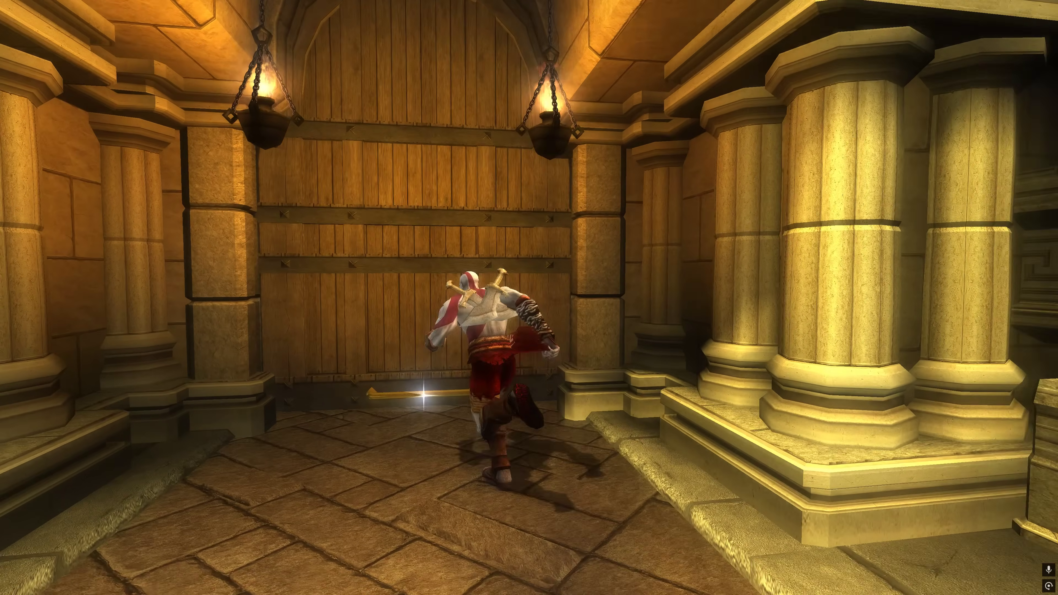
pyautogui.press('x')
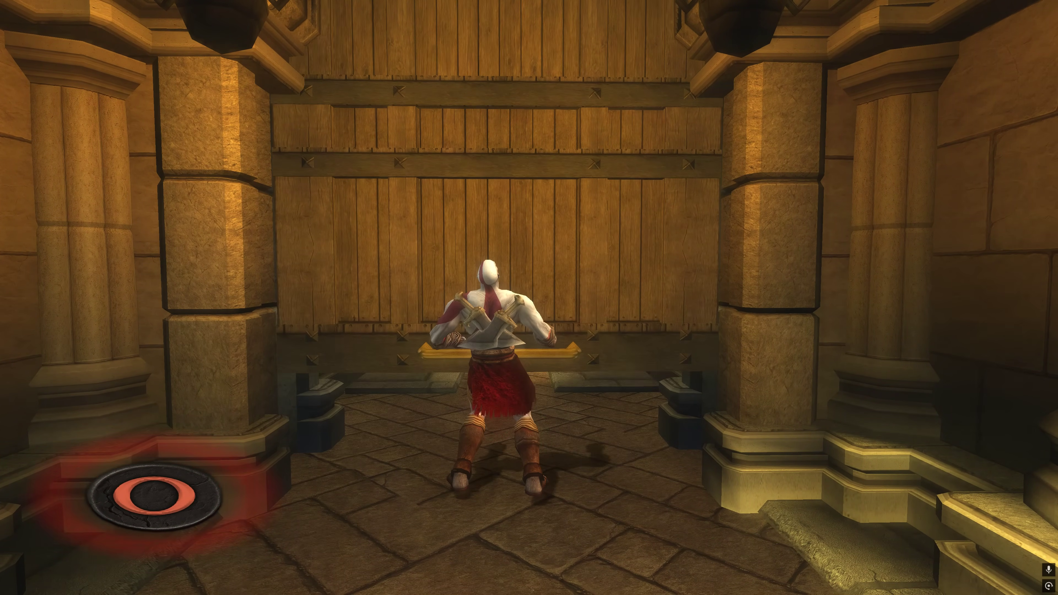
pyautogui.press('l')
pyautogui.press('l')
pyautogui.press('l')
pyautogui.press('l')
pyautogui.press('l')
pyautogui.press('l')
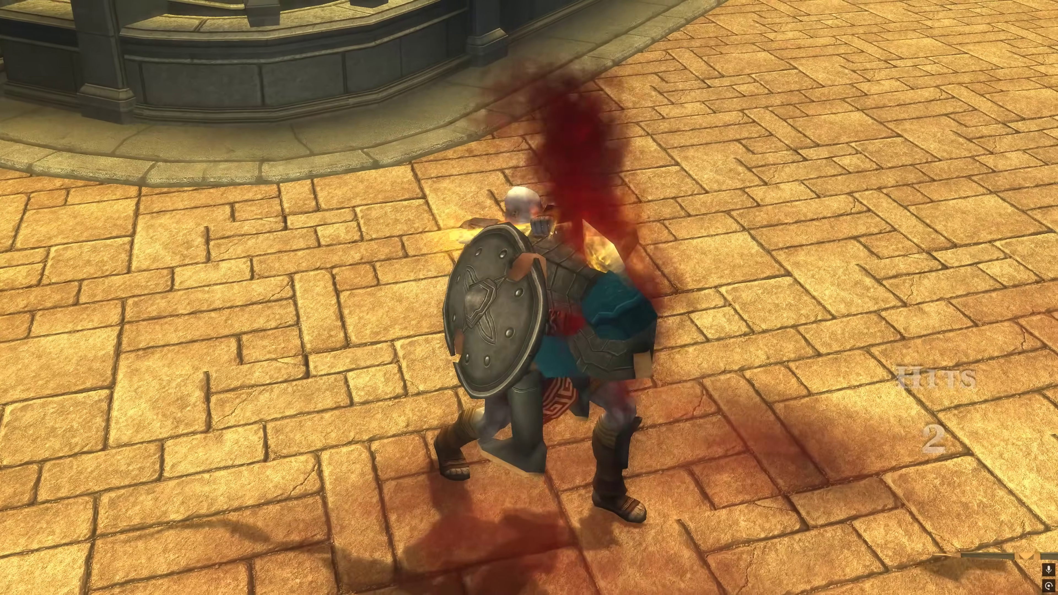
pyautogui.press('t')
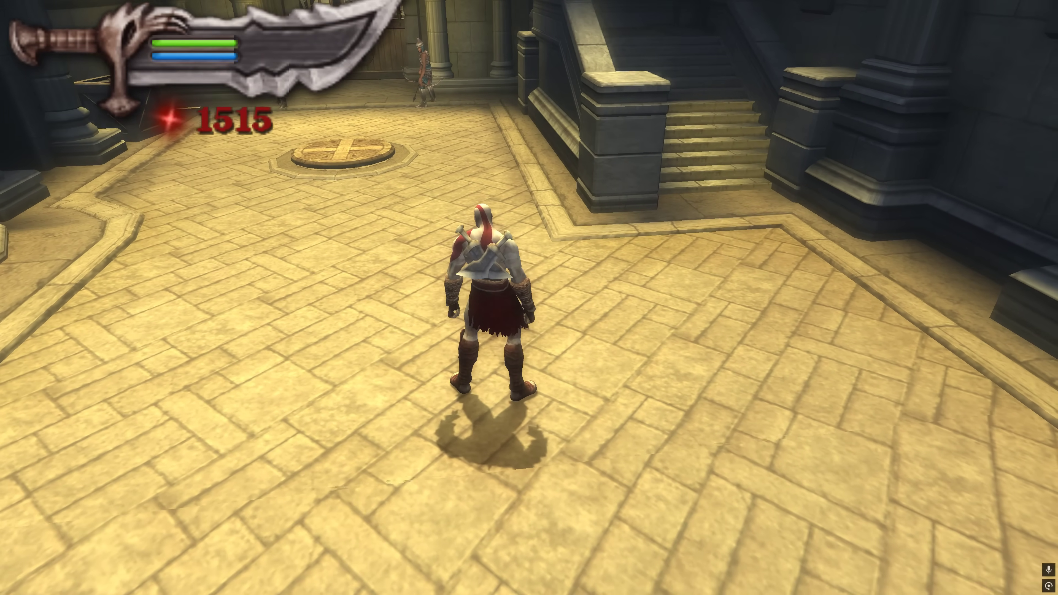
# Switch texture replacement back on during gameplay to compare the original and HD textures.
pyautogui.press('F5')
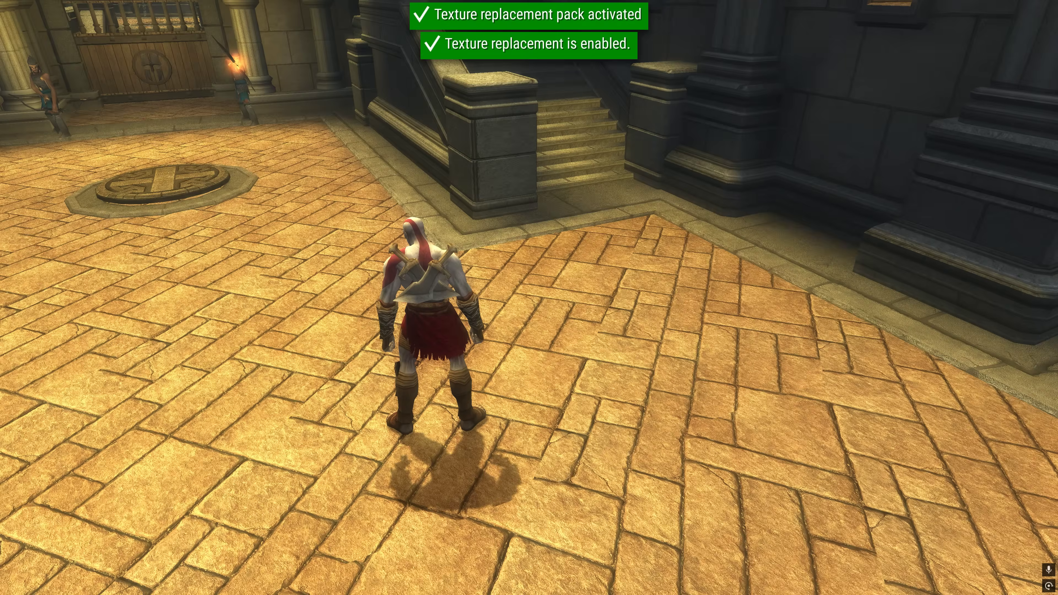